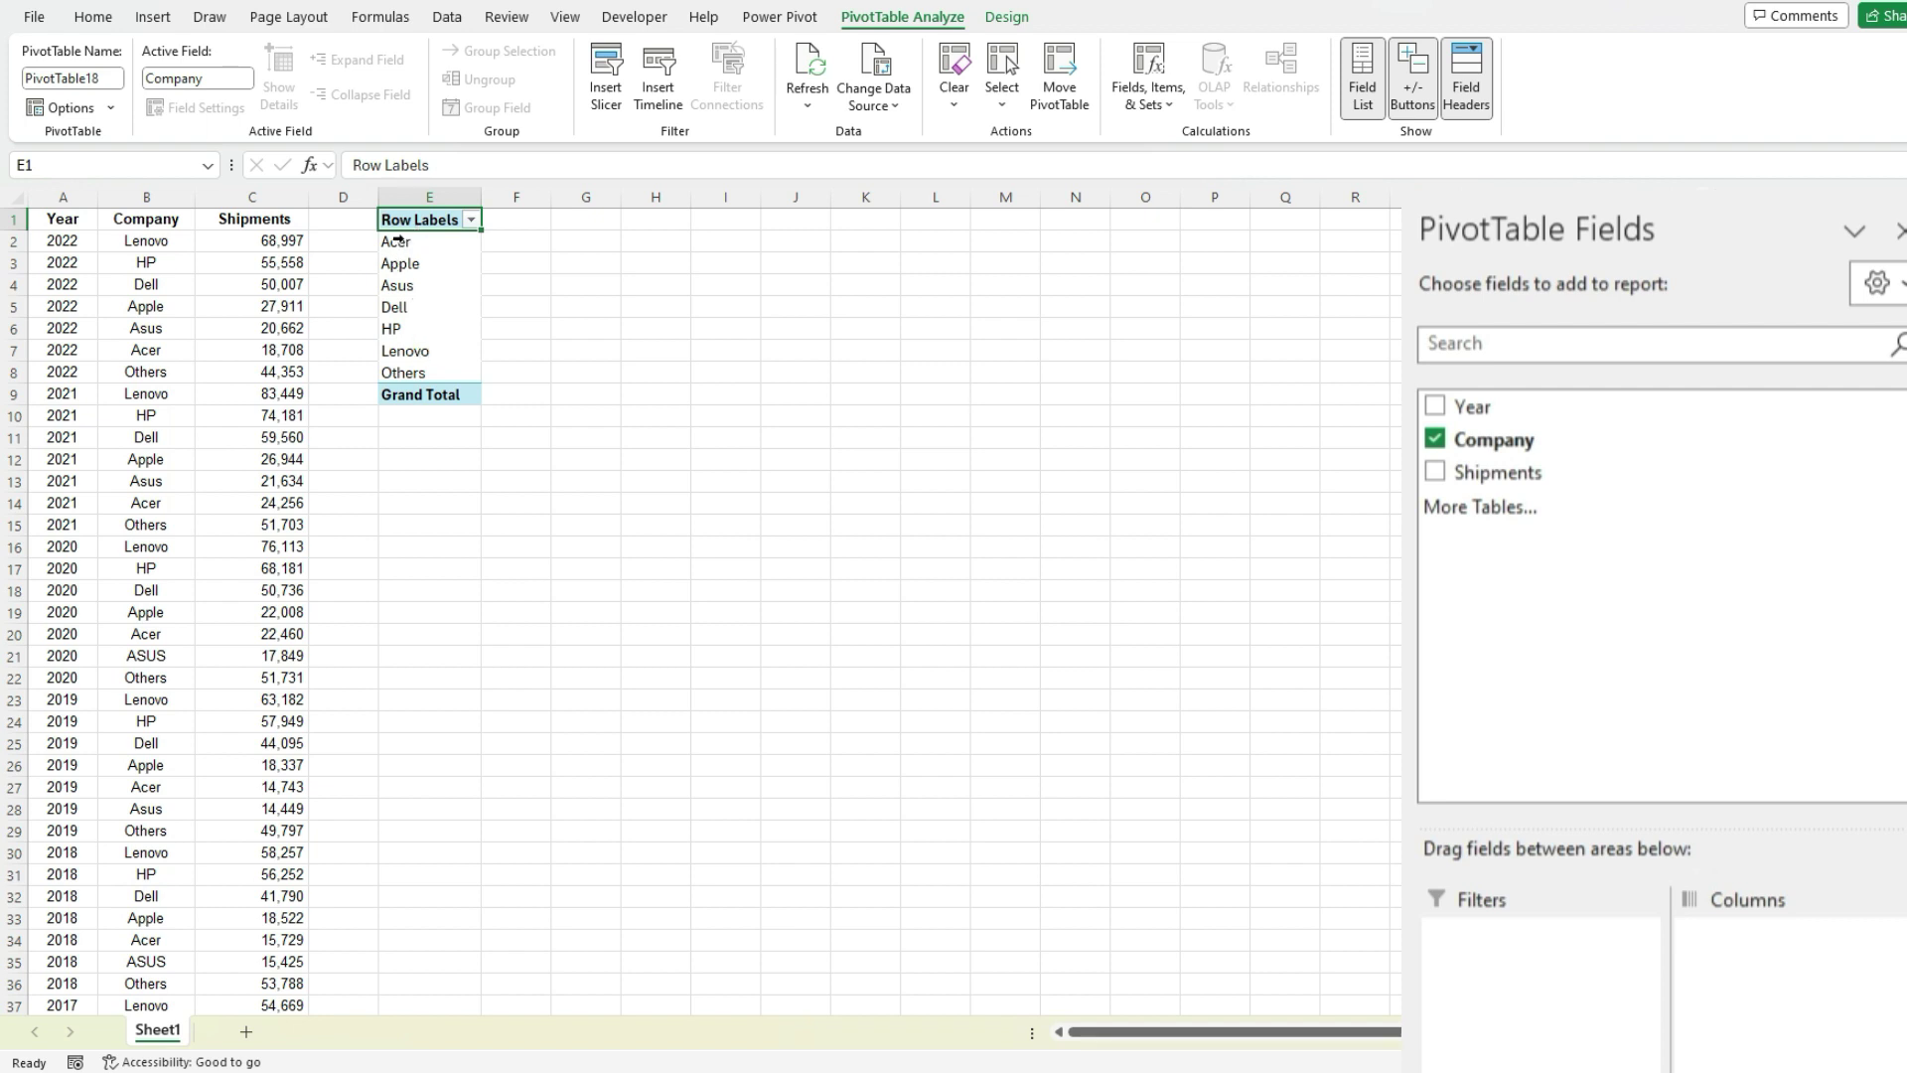
Check the status bar count for the pivot table's company labels and review the available status bar options.
left_click_drag(454, 244, 455, 372)
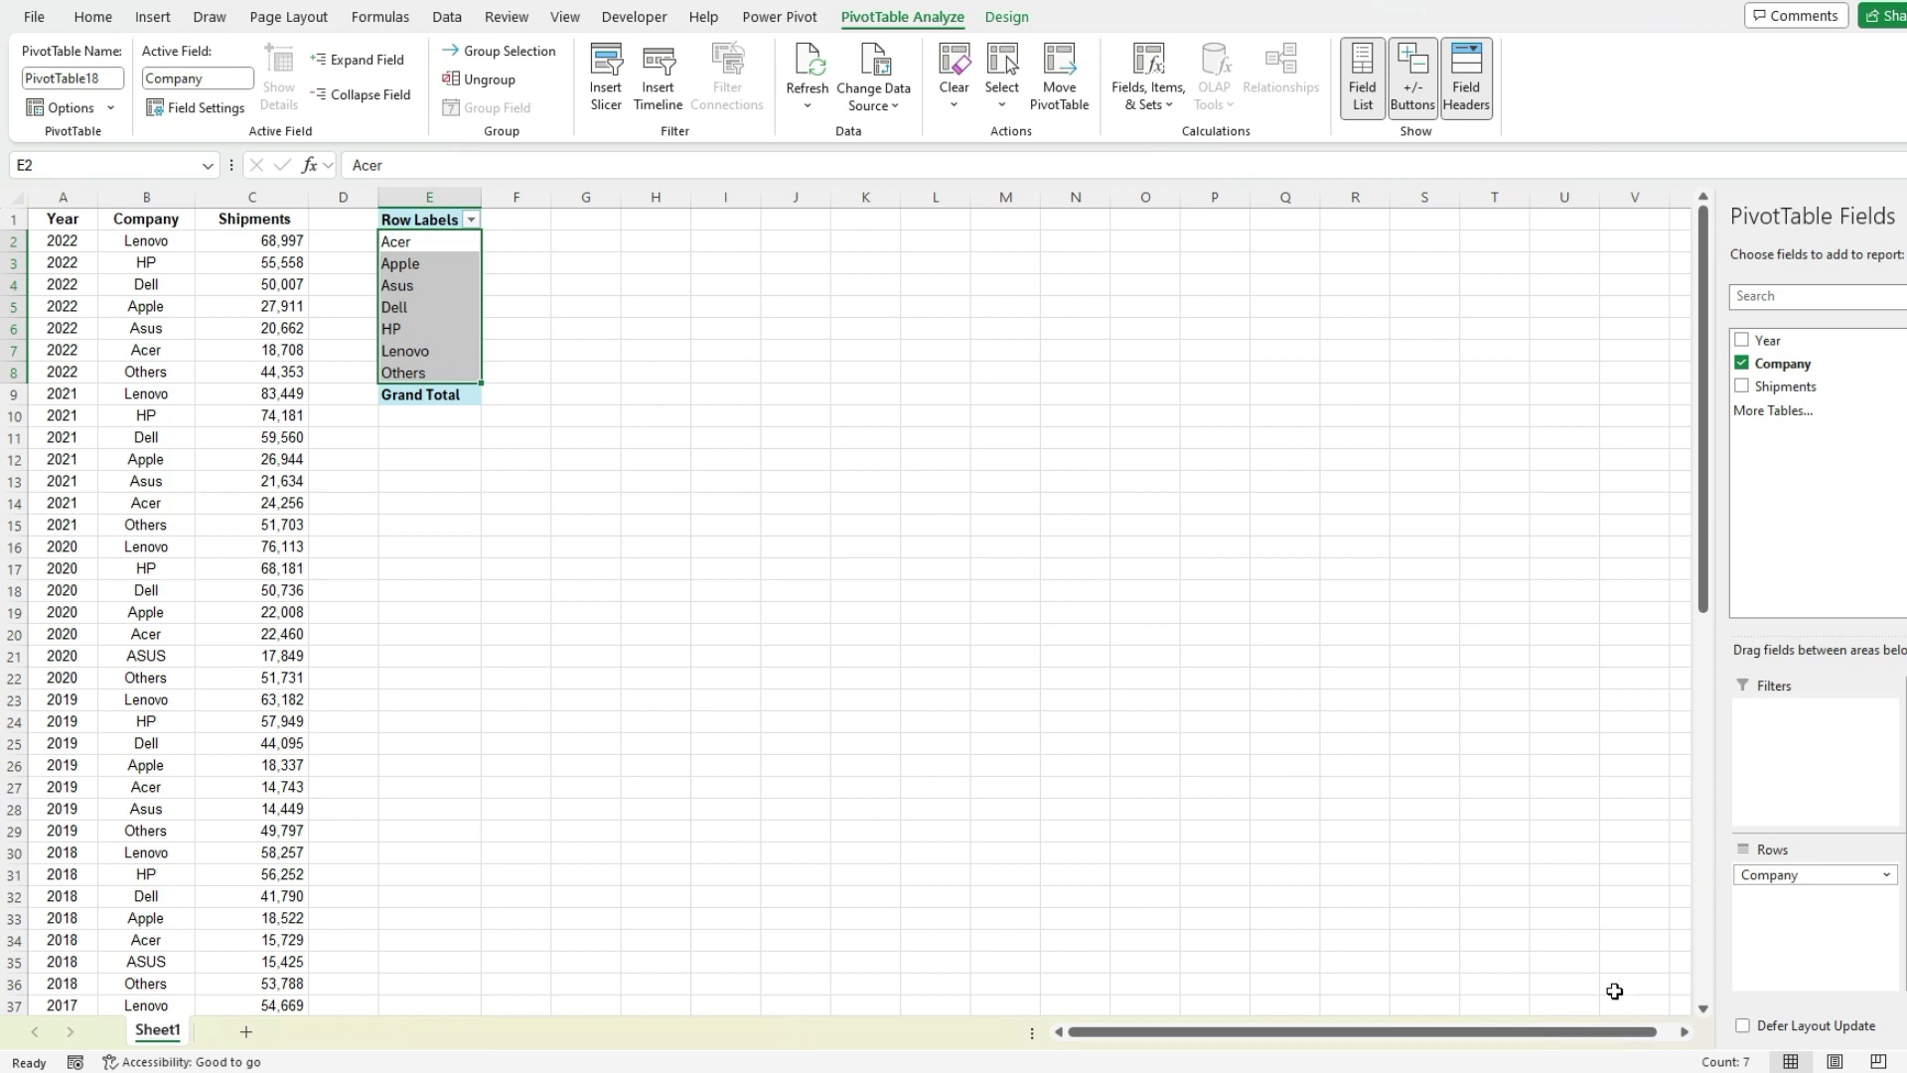
right_click(1747, 1063)
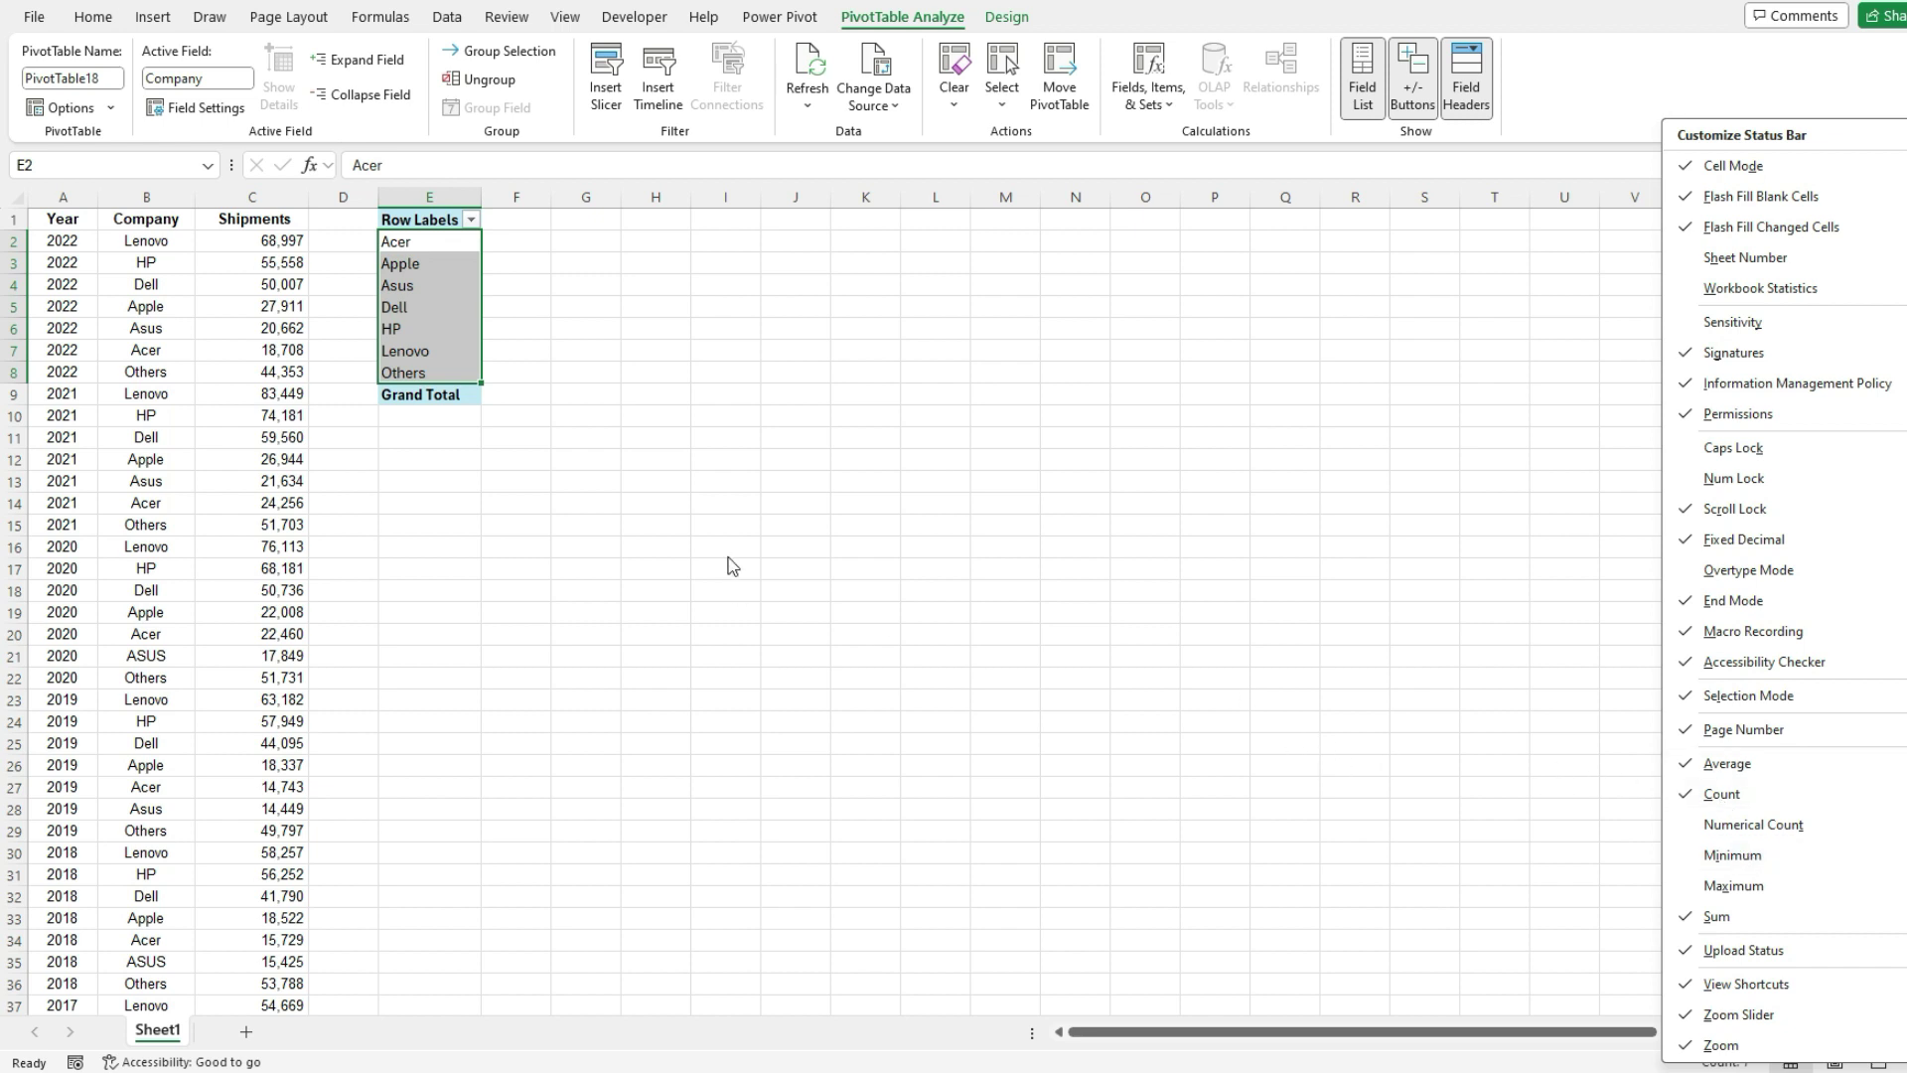
left_click(107, 309)
left_click_drag(62, 242, 74, 666)
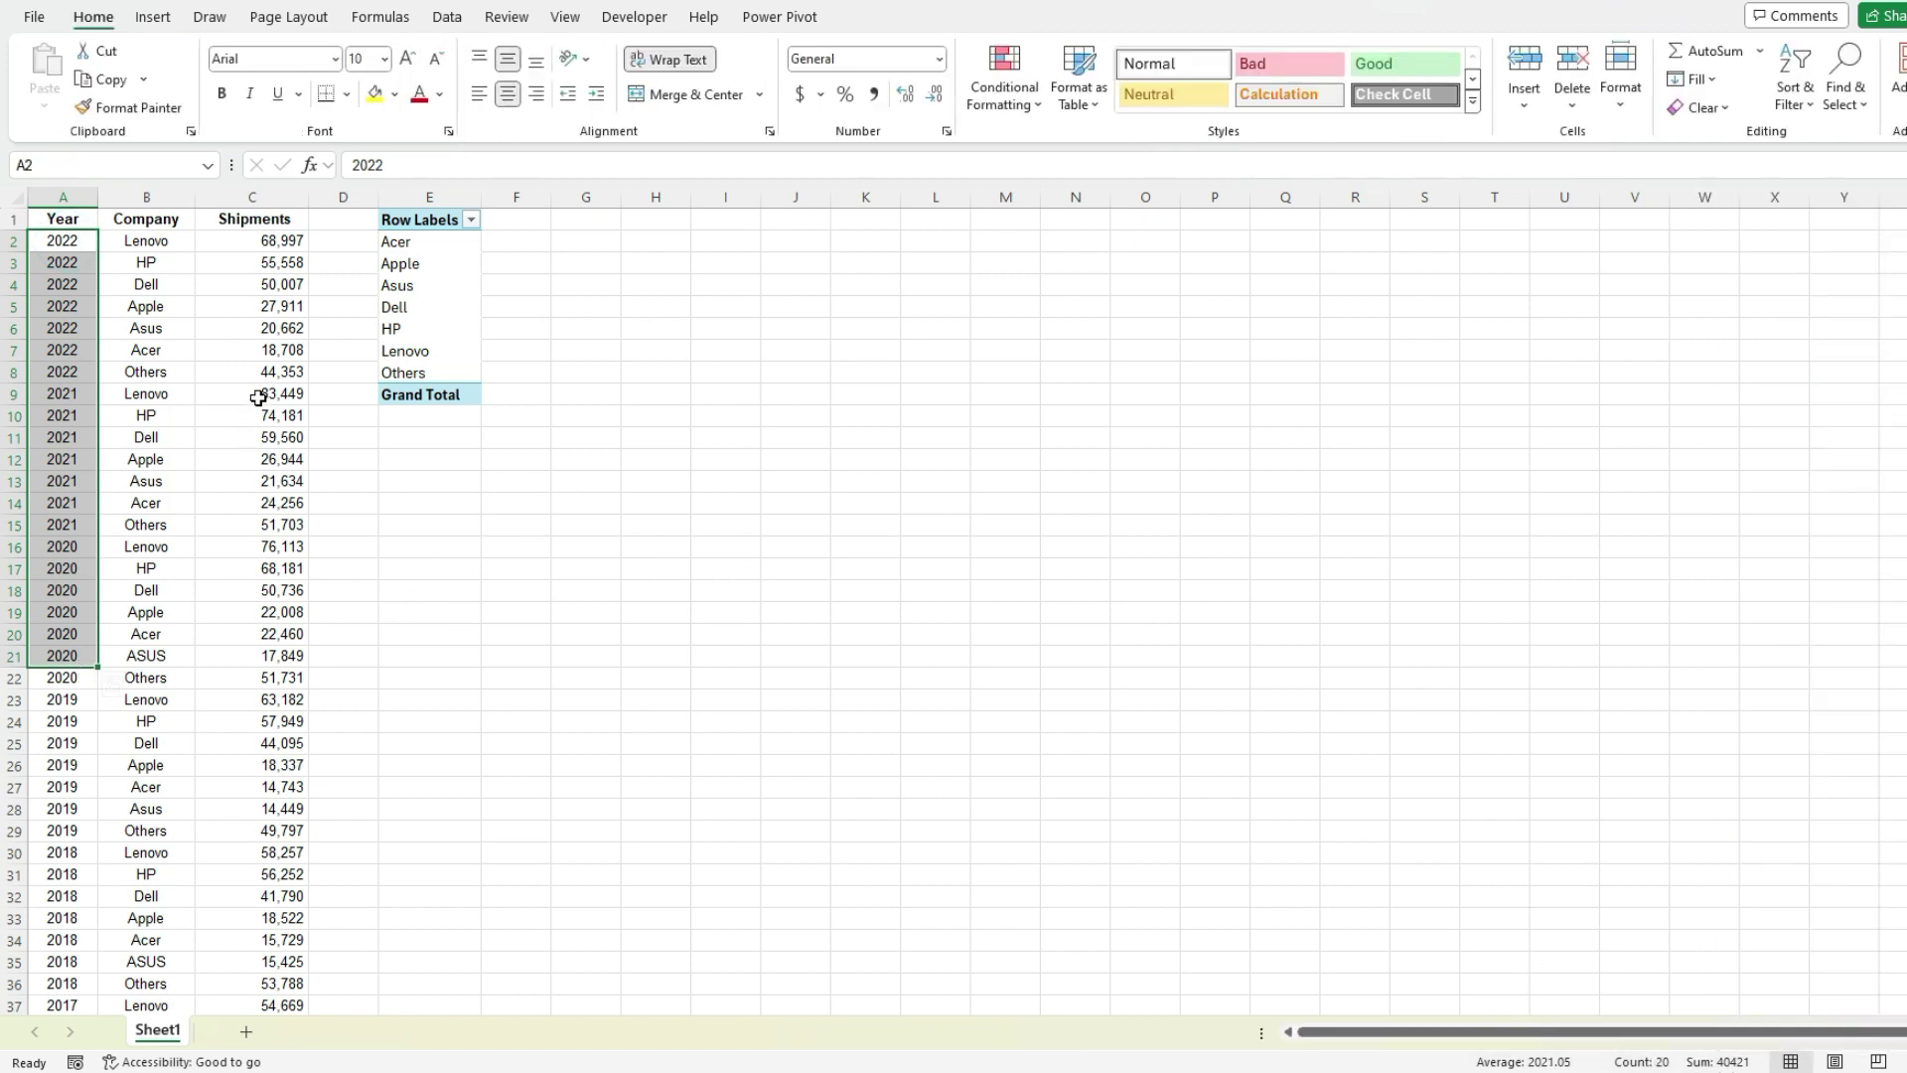
left_click_drag(428, 243, 432, 353)
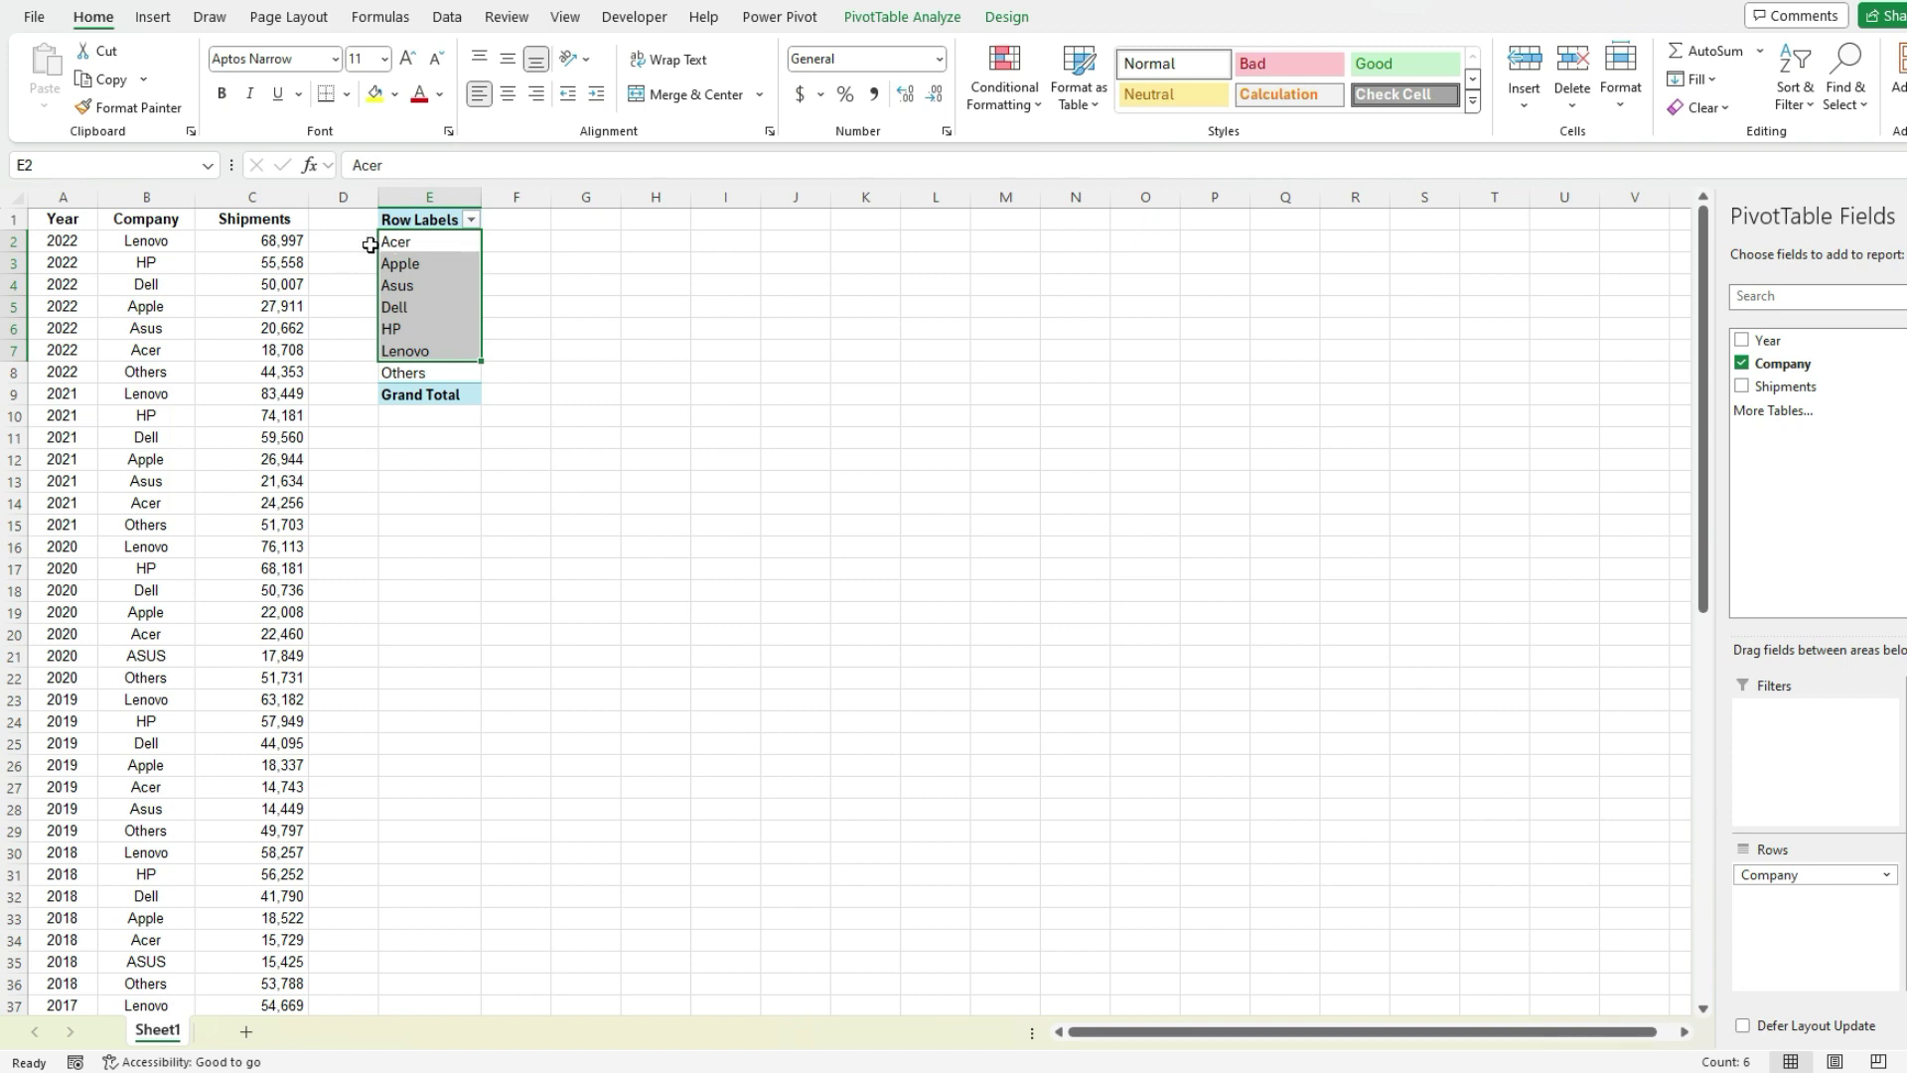
left_click_drag(421, 245, 453, 365)
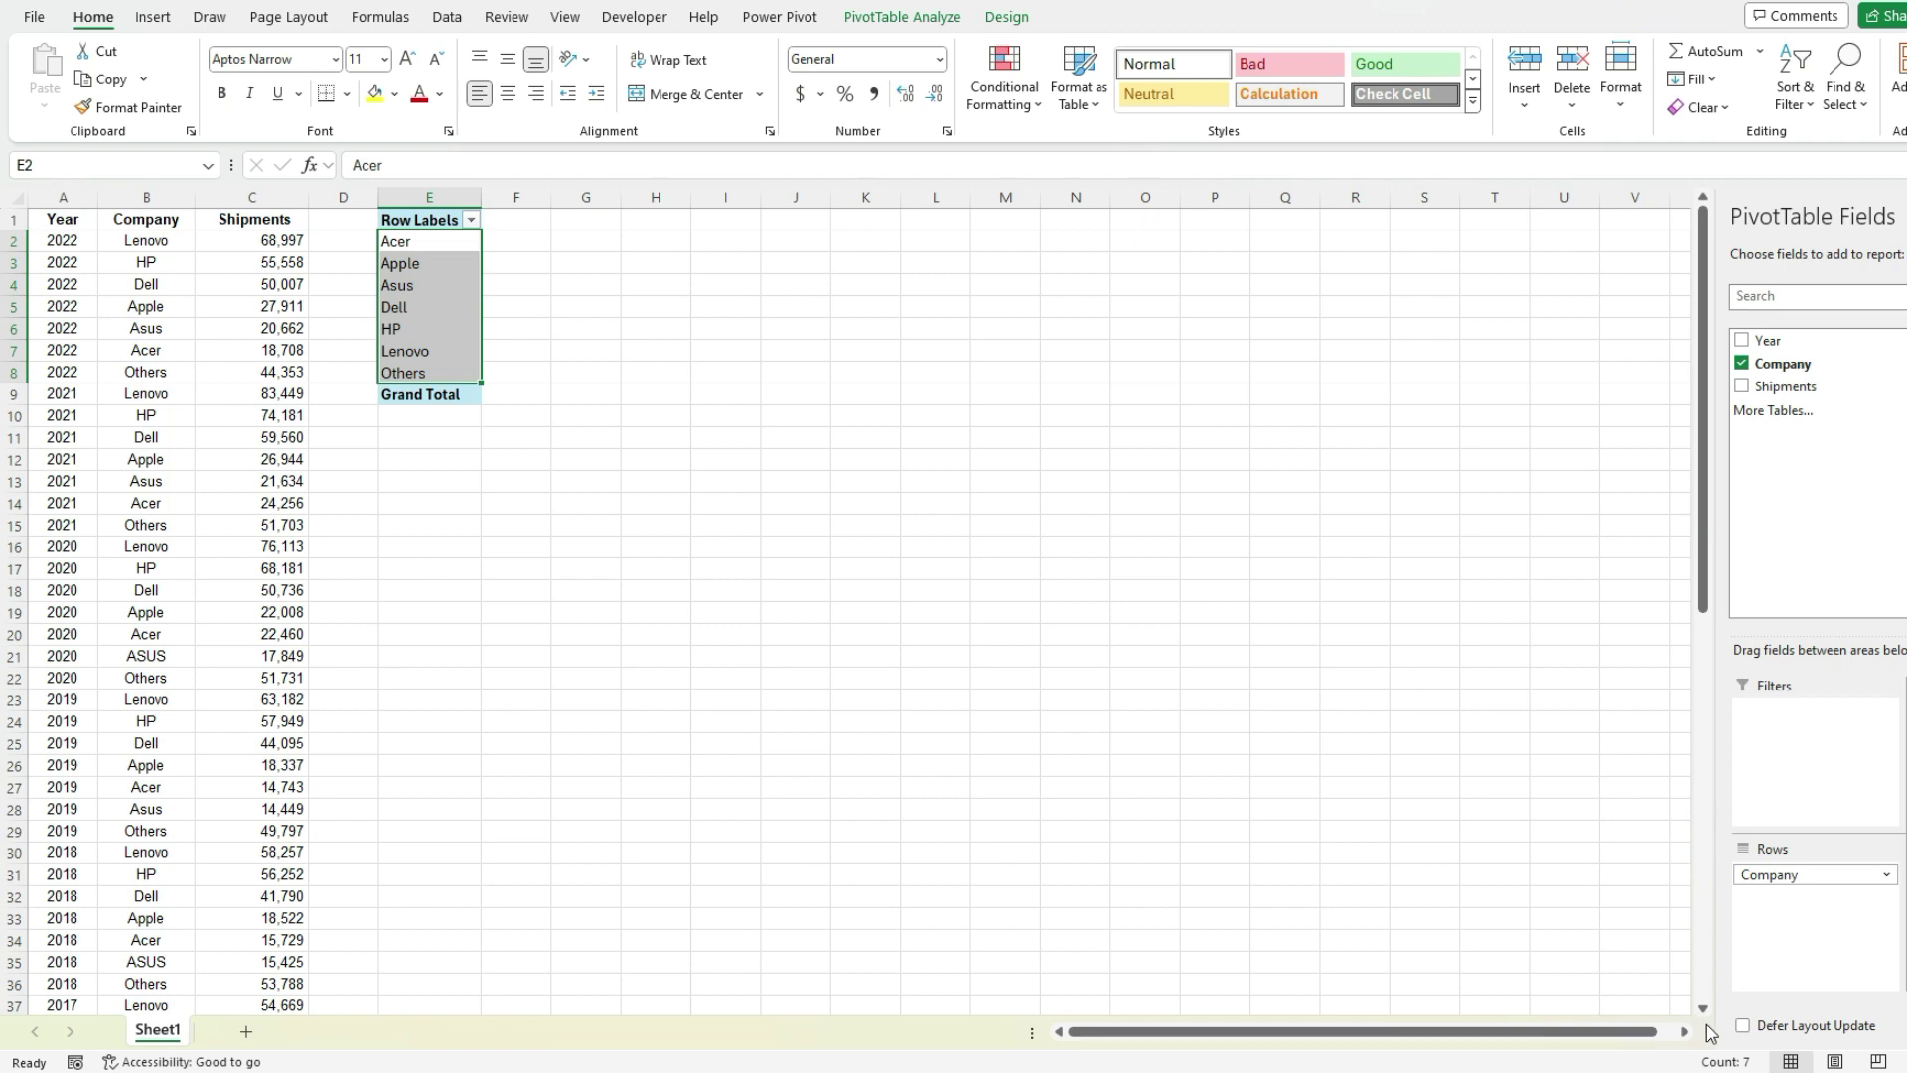
Insert a new column beside Shipments and title it "Unique Count" in D1.
left_click(338, 198)
right_click(339, 199)
left_click(461, 415)
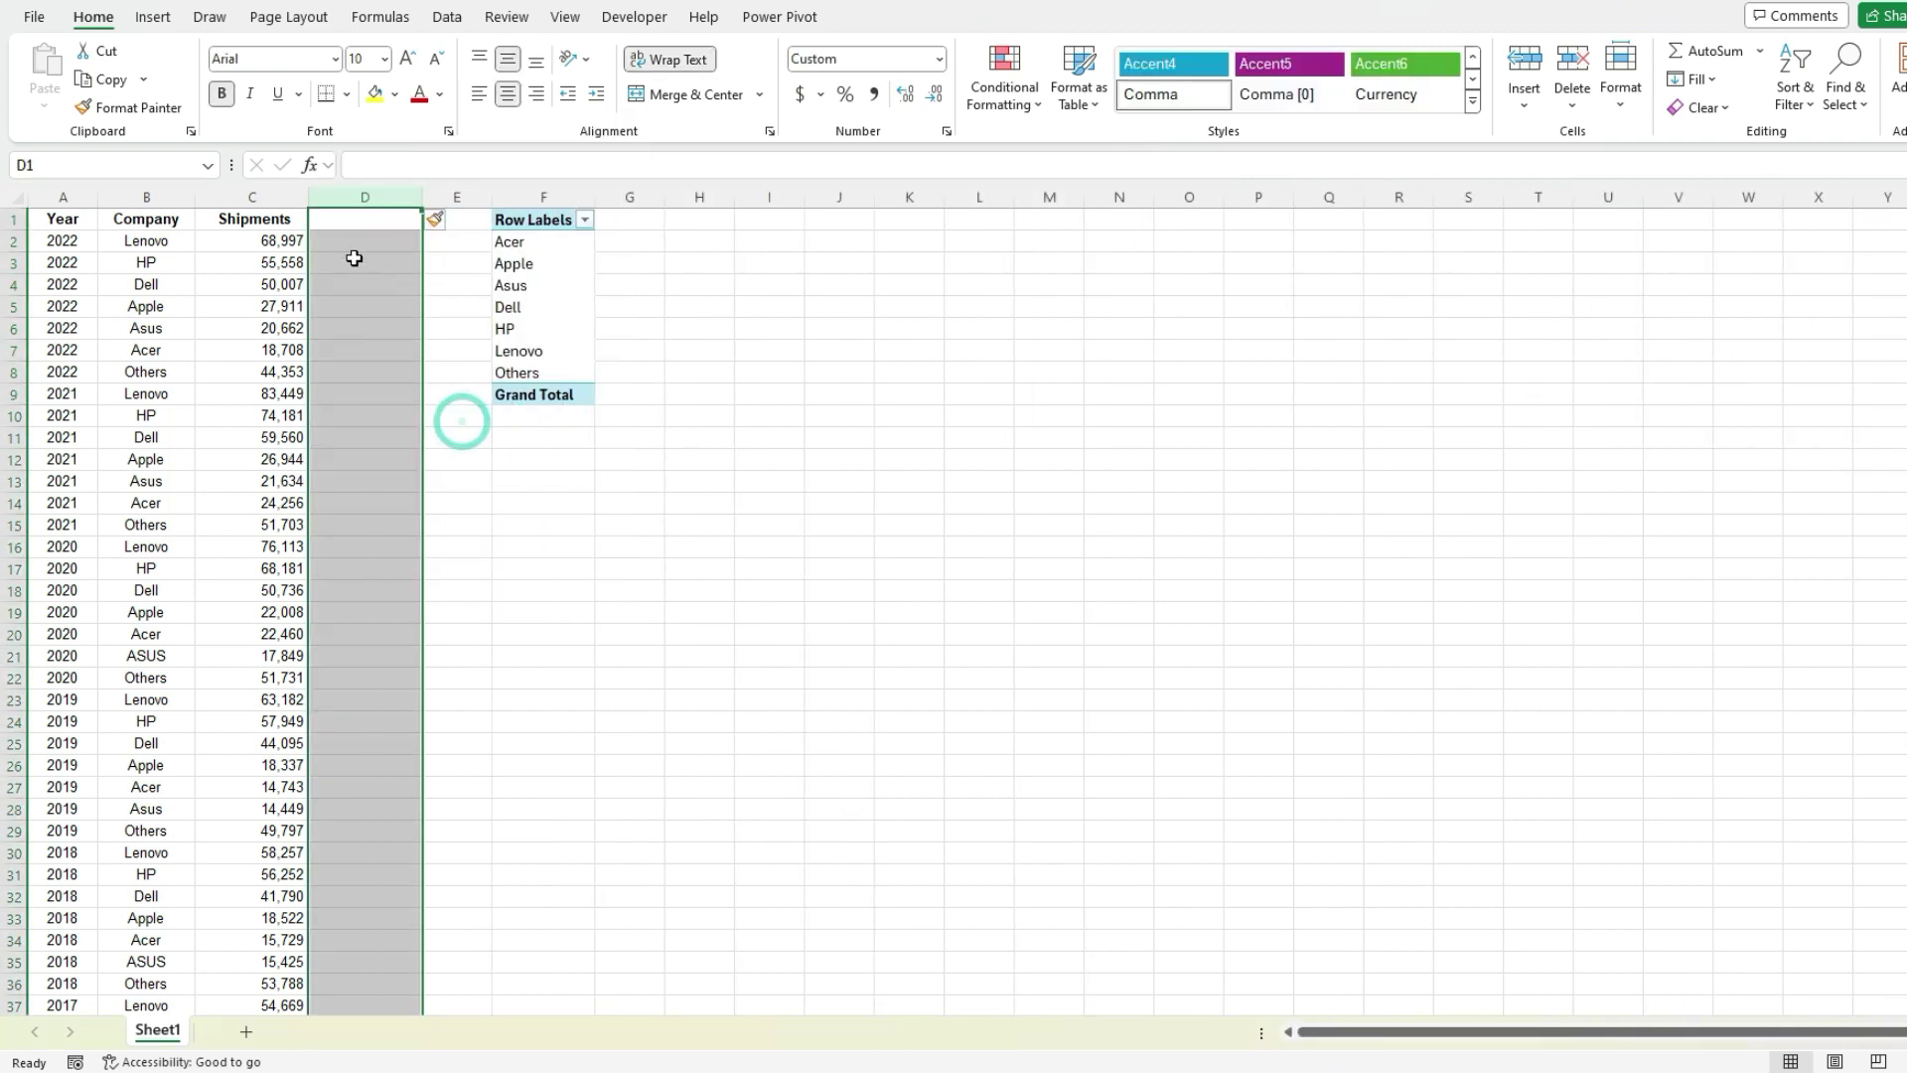
left_click(334, 220)
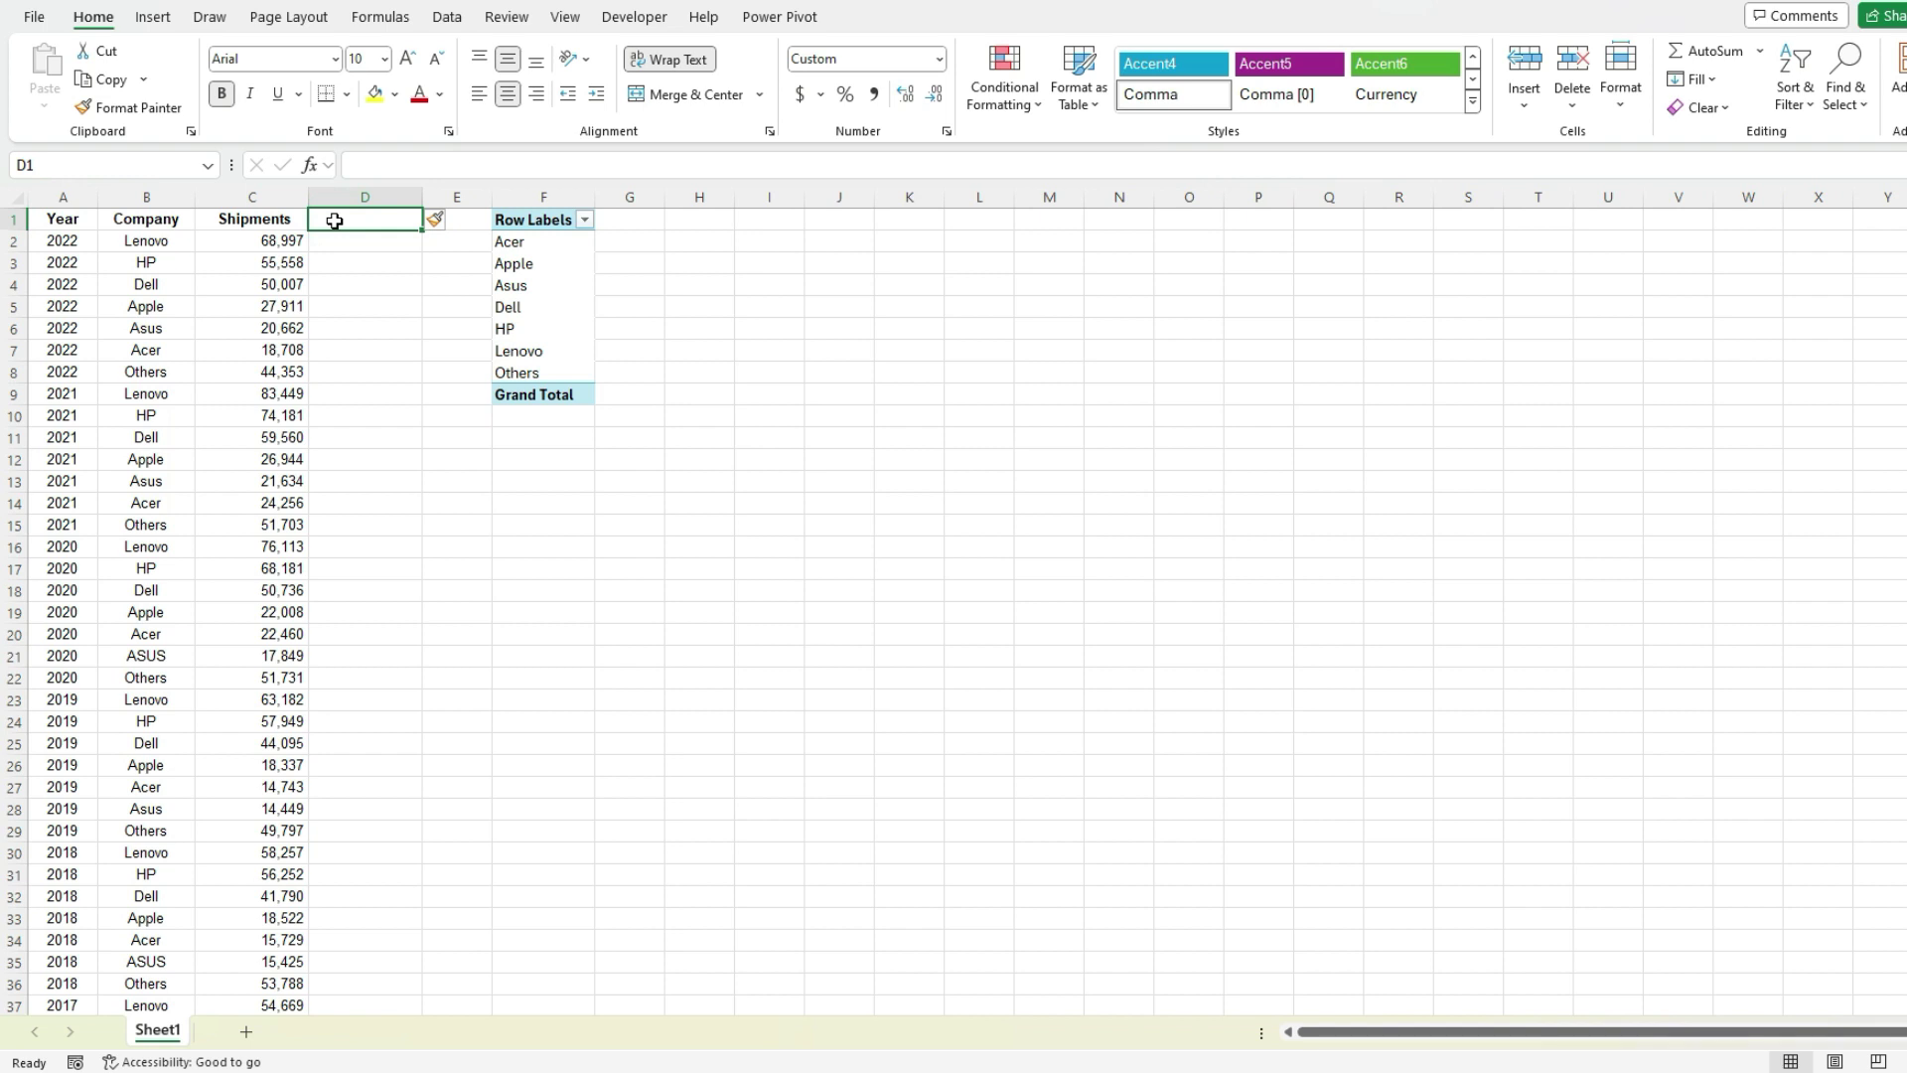
type("Unique Count")
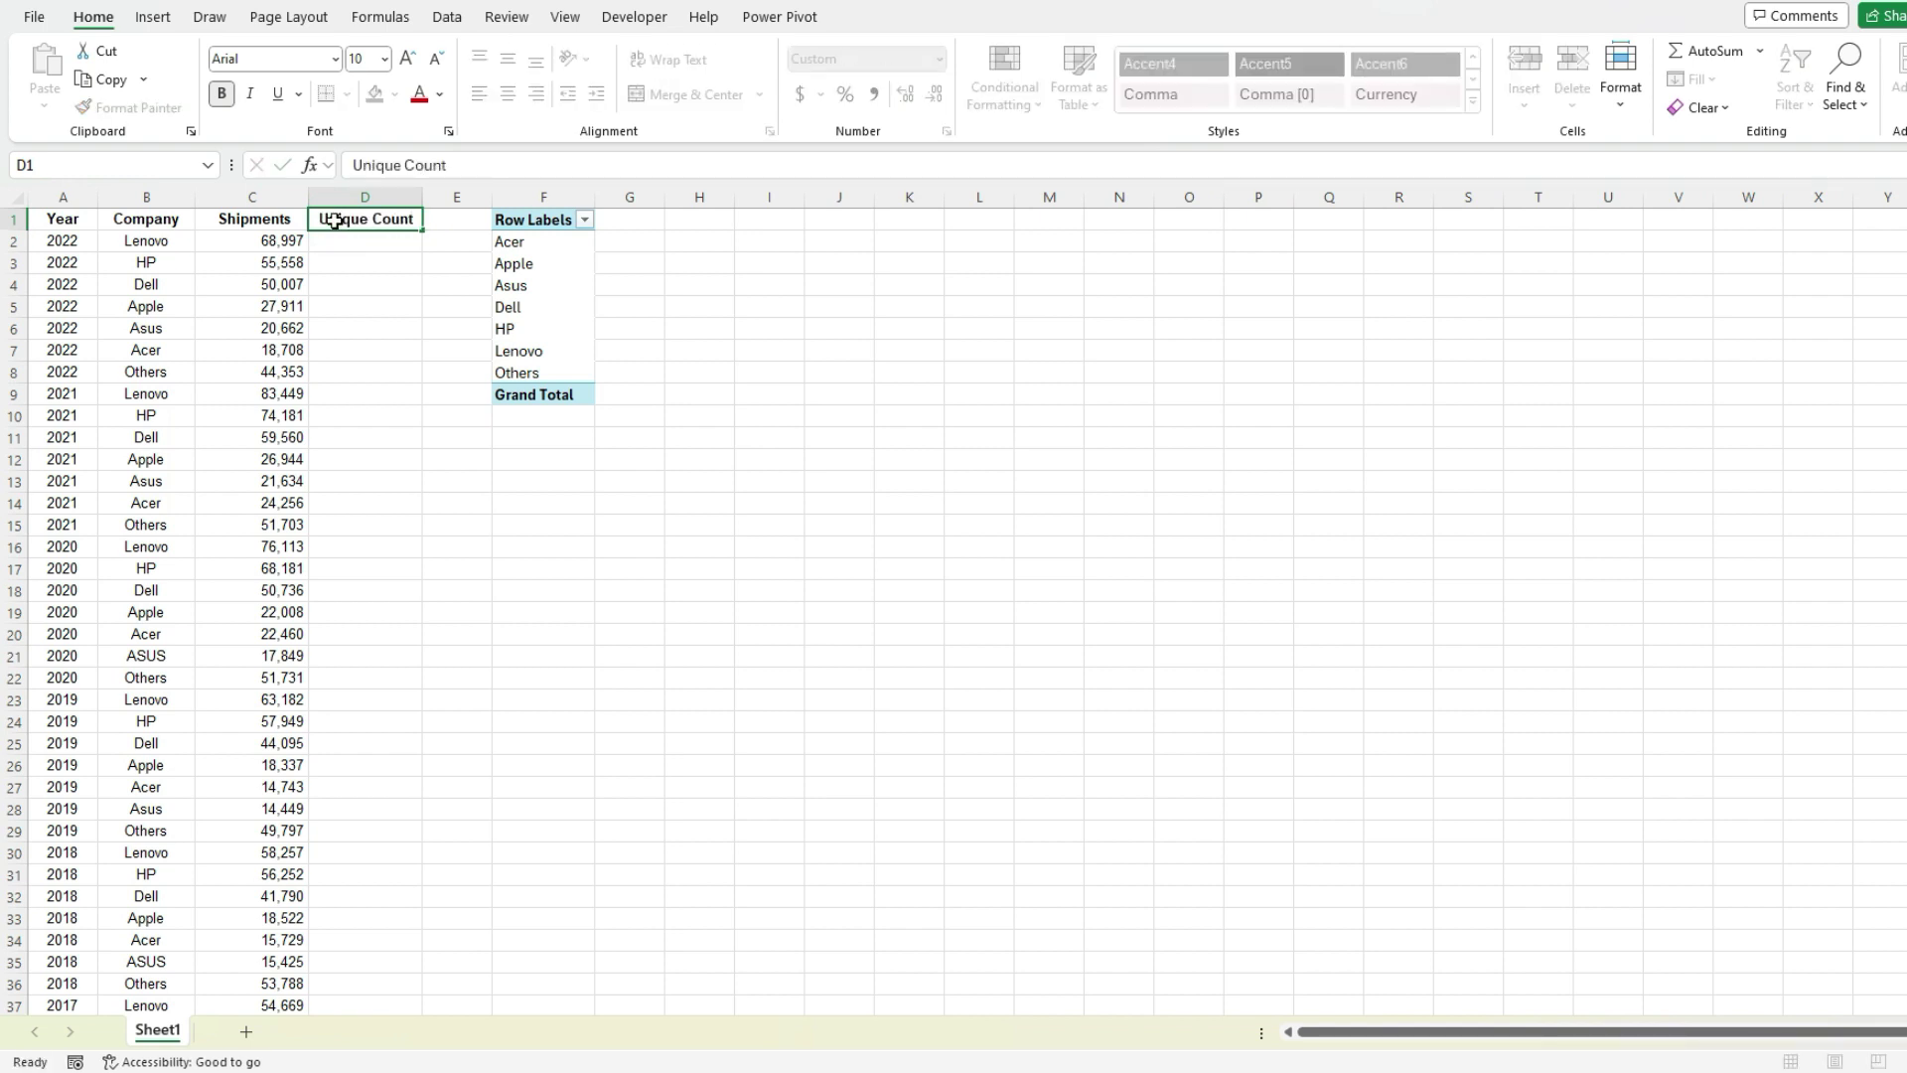
key("Return")
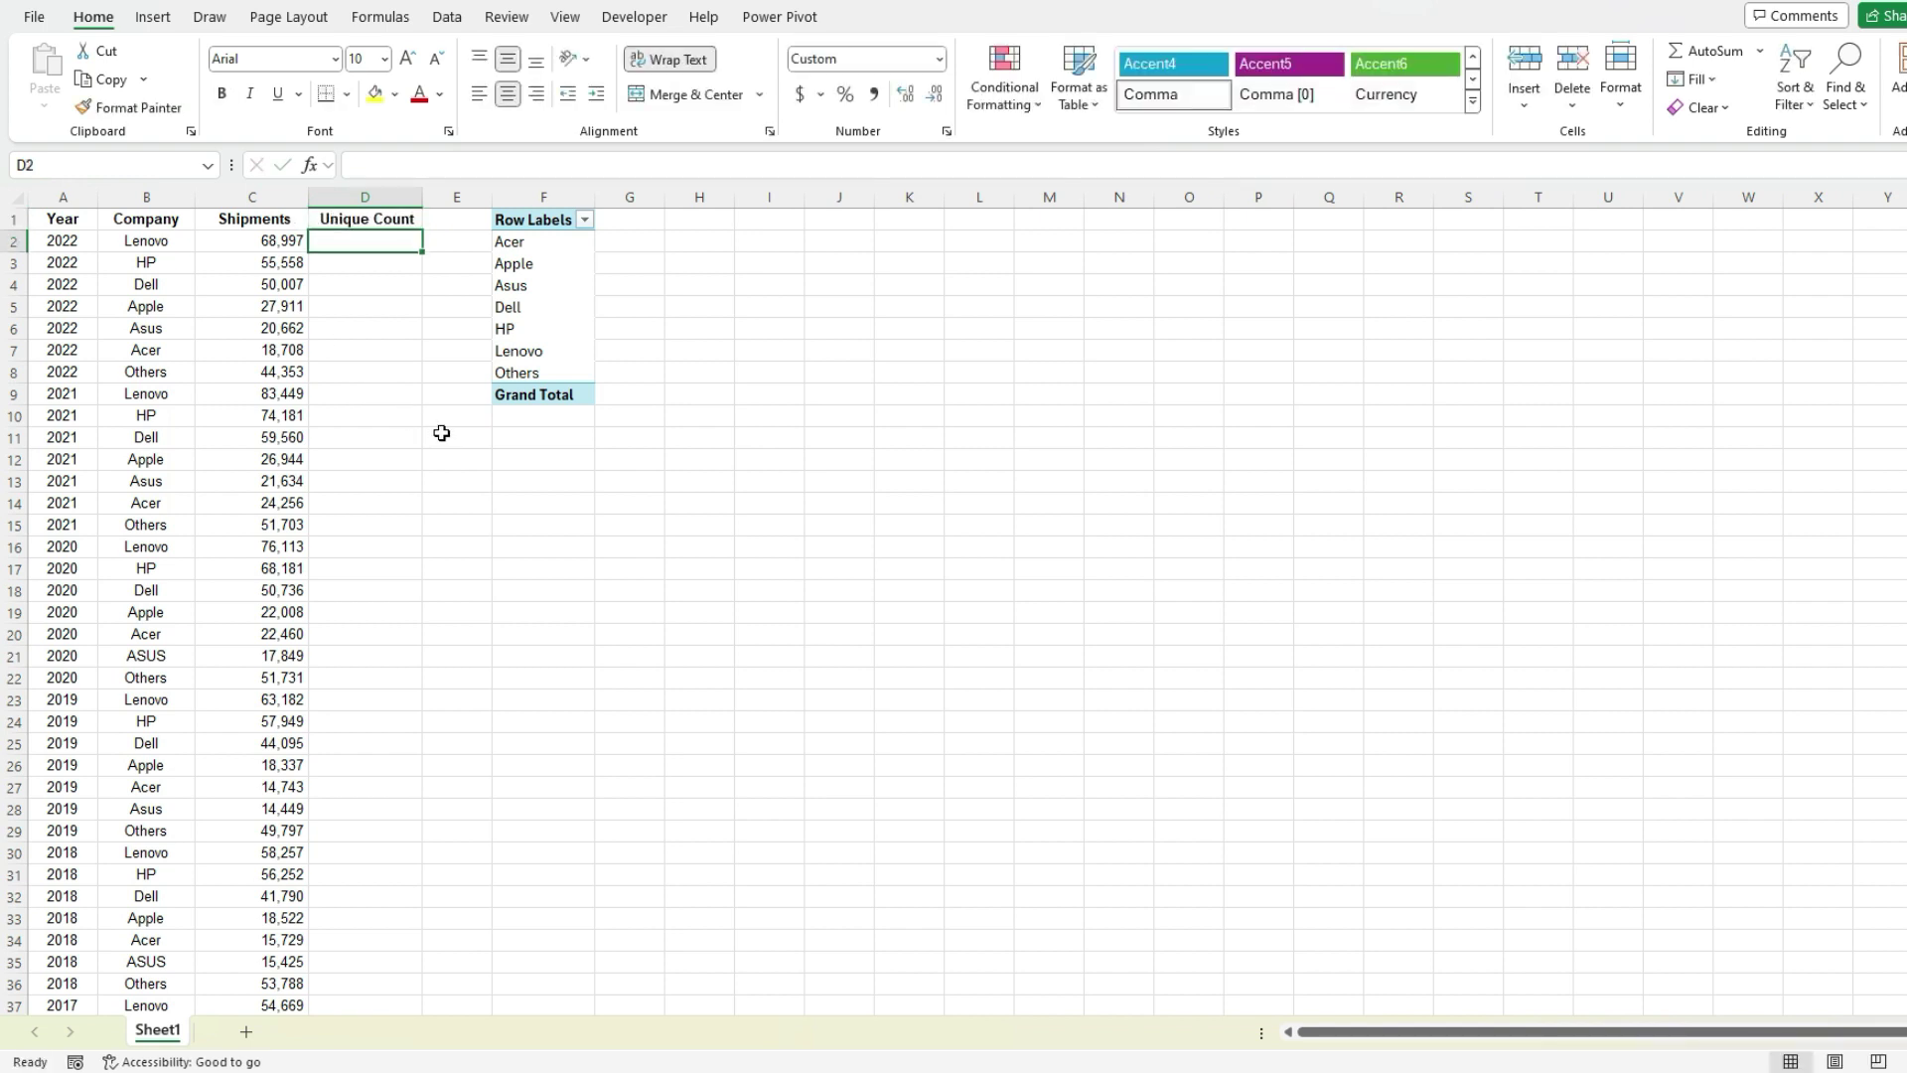
Enter =COUNTIF(B:B,B2) in D2 to count each company's occurrences and copy it down to D3.
type("=countif")
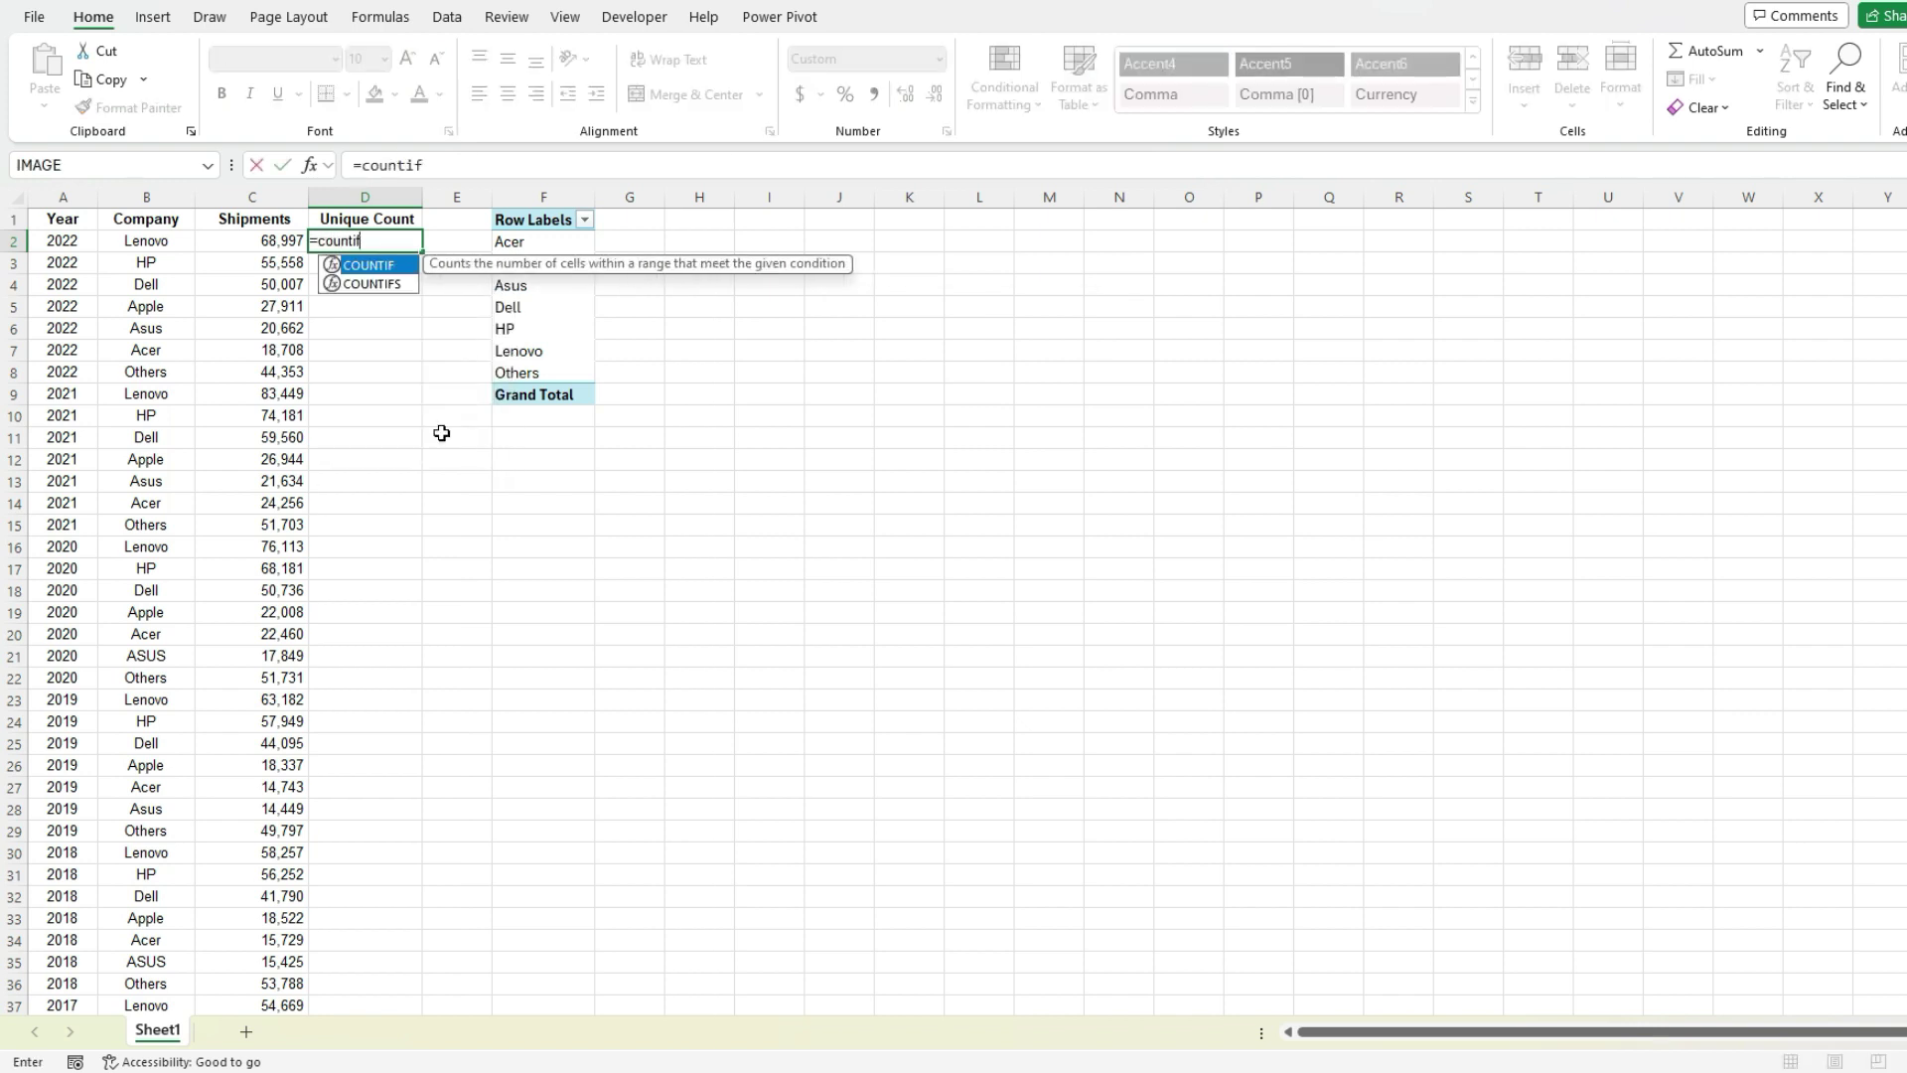
type("(")
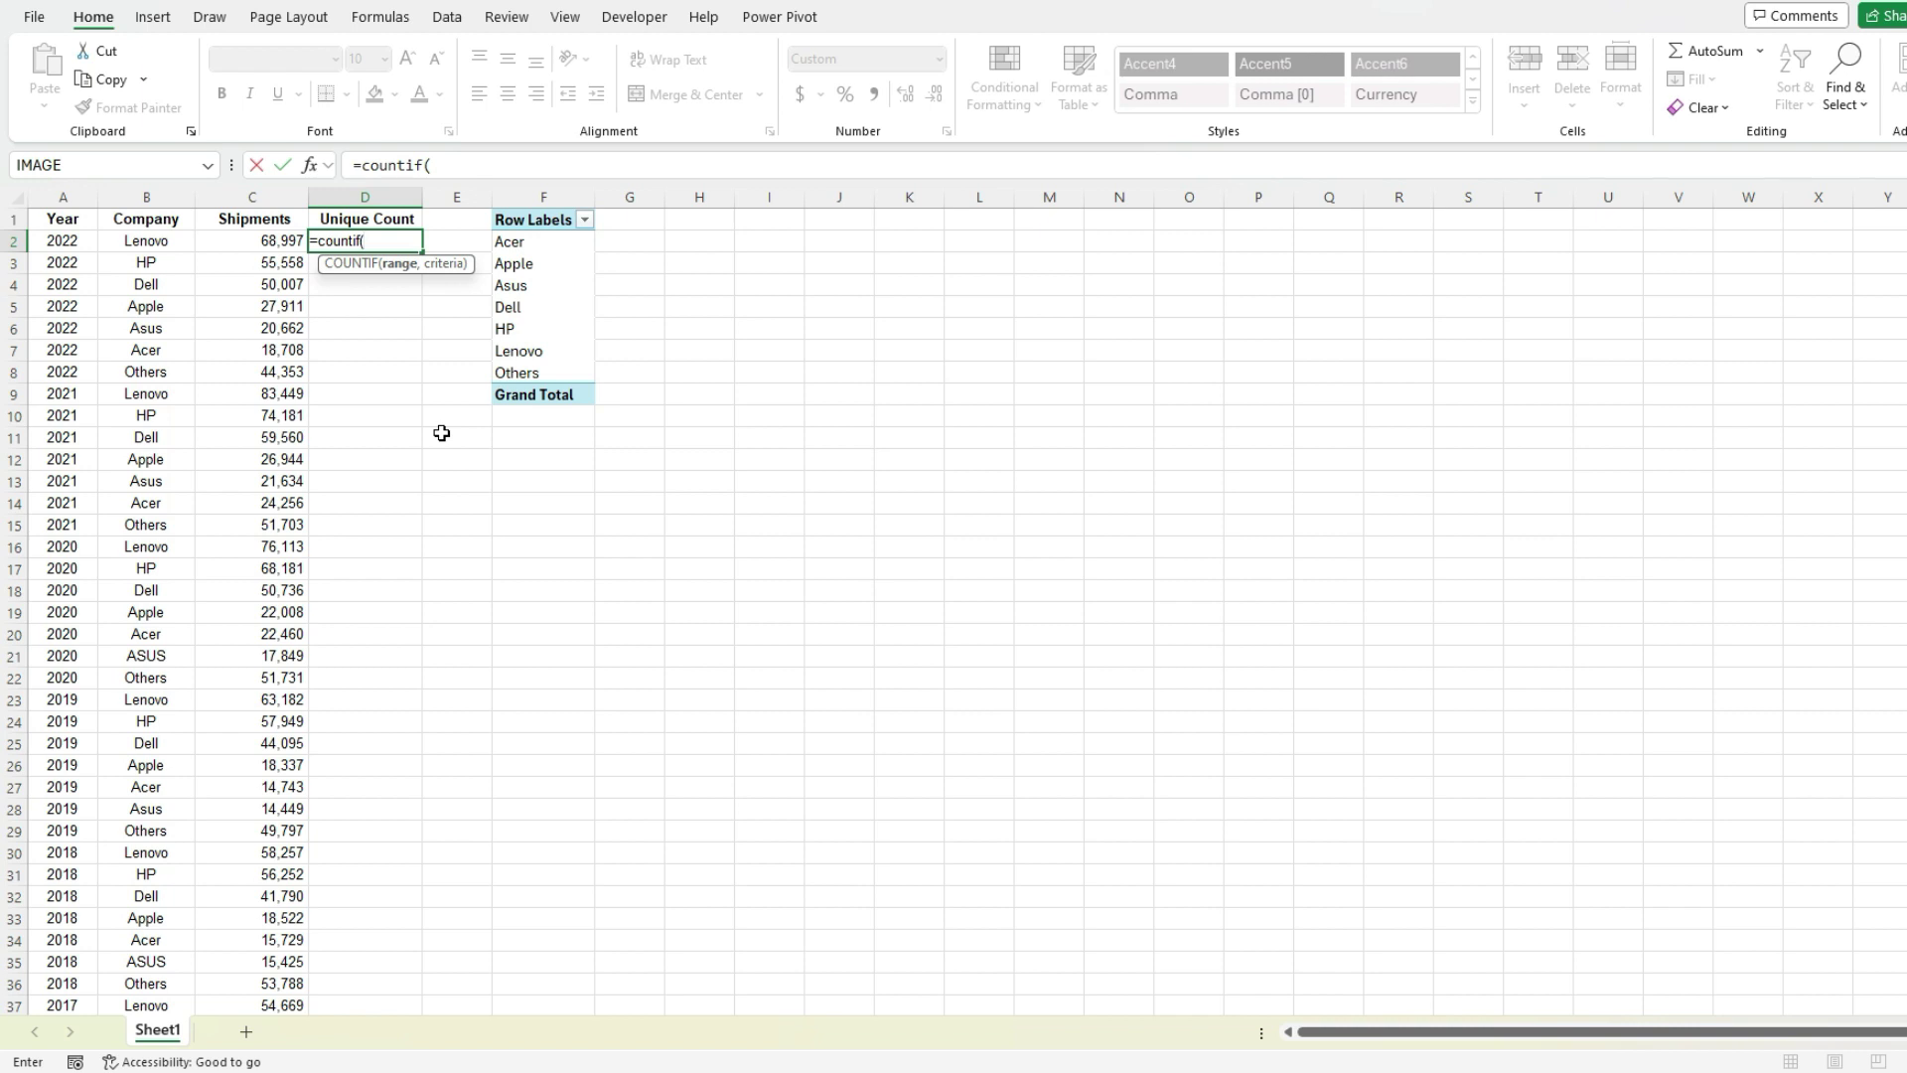
left_click(146, 197)
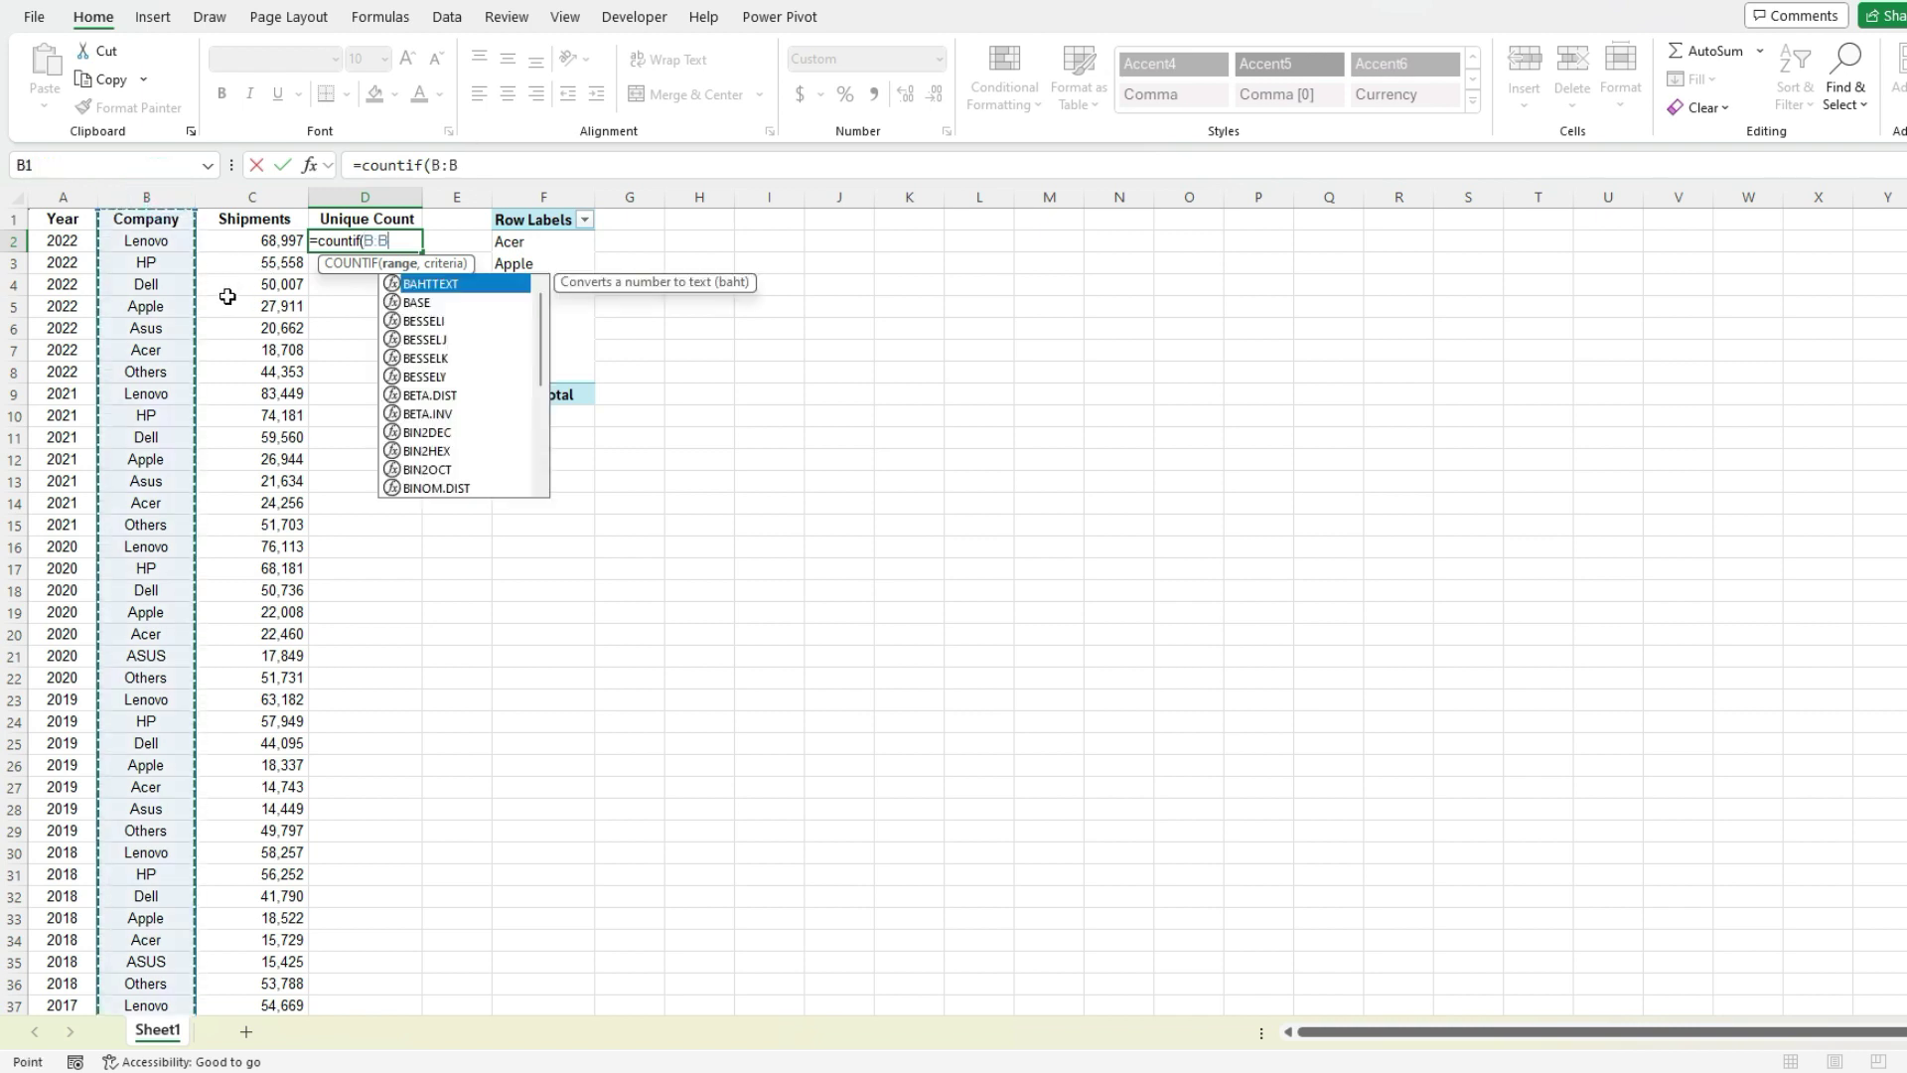
type(",")
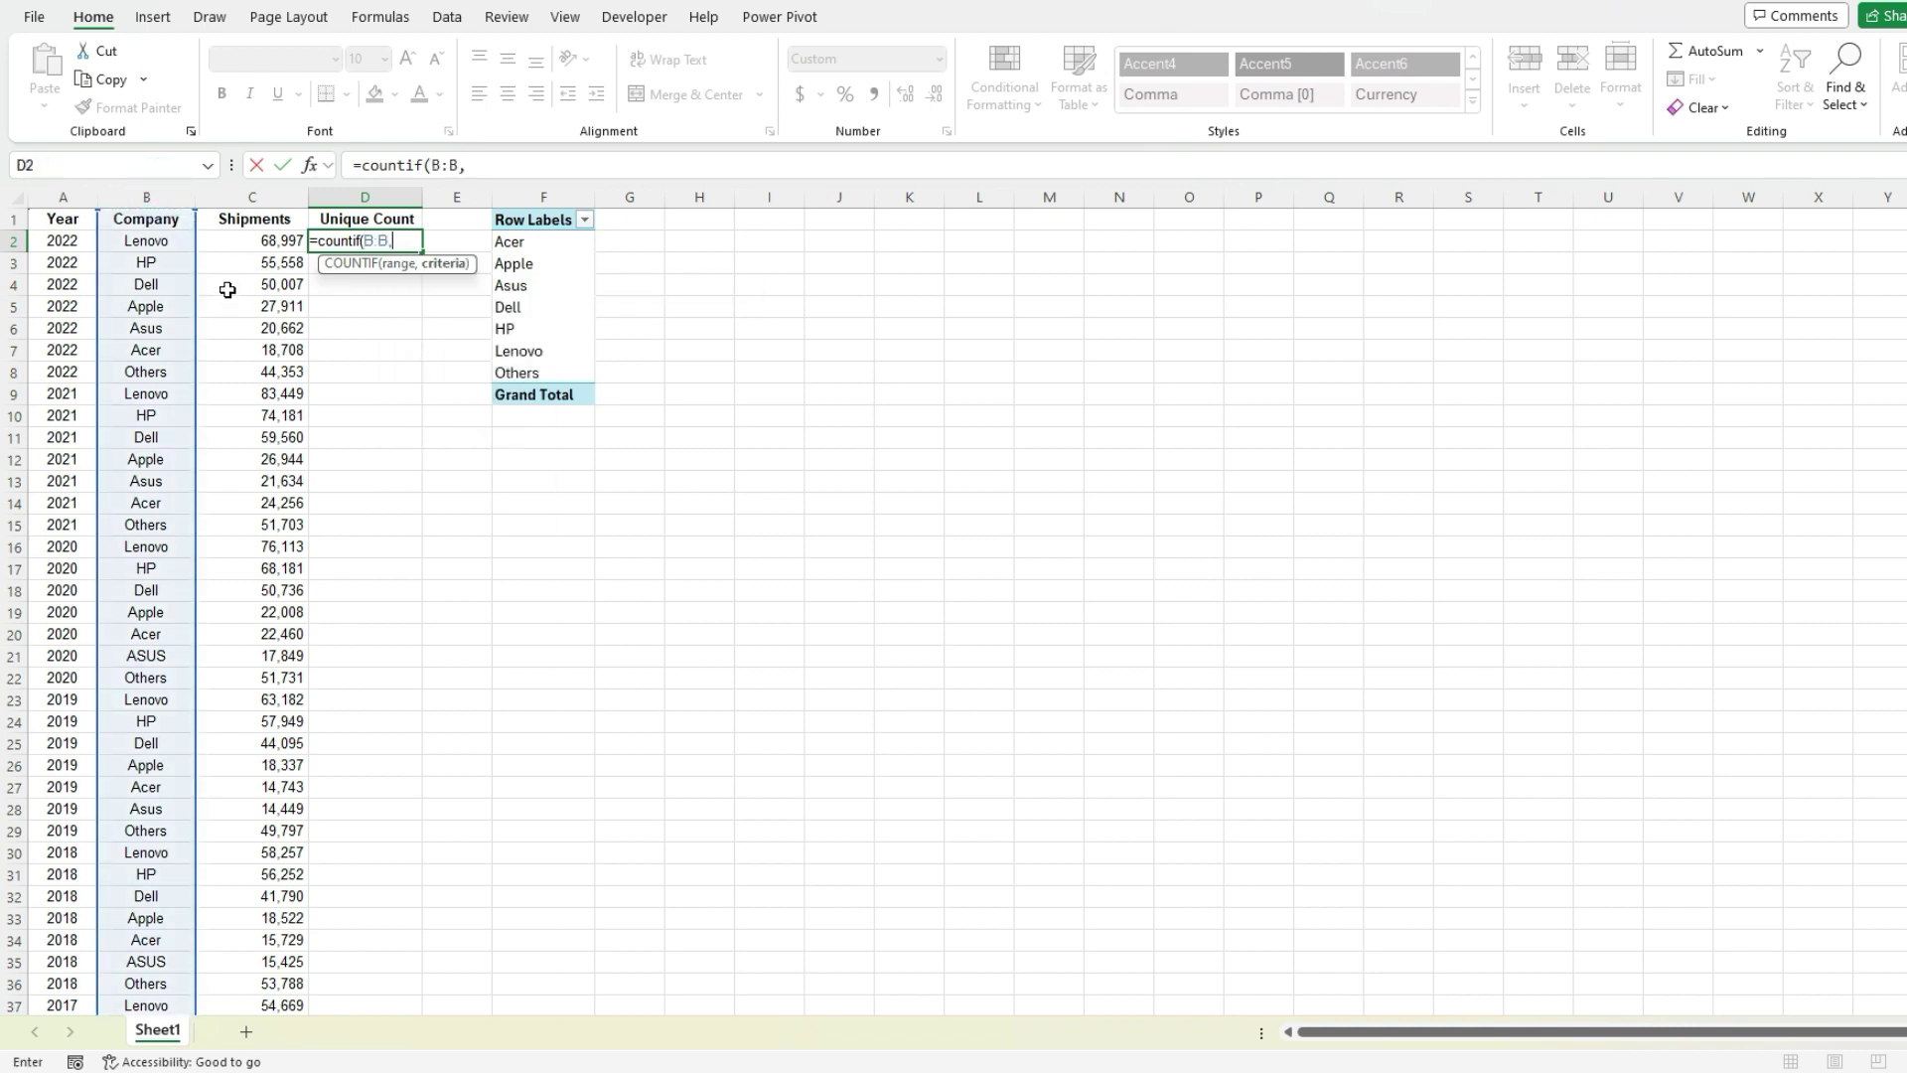
left_click(163, 247)
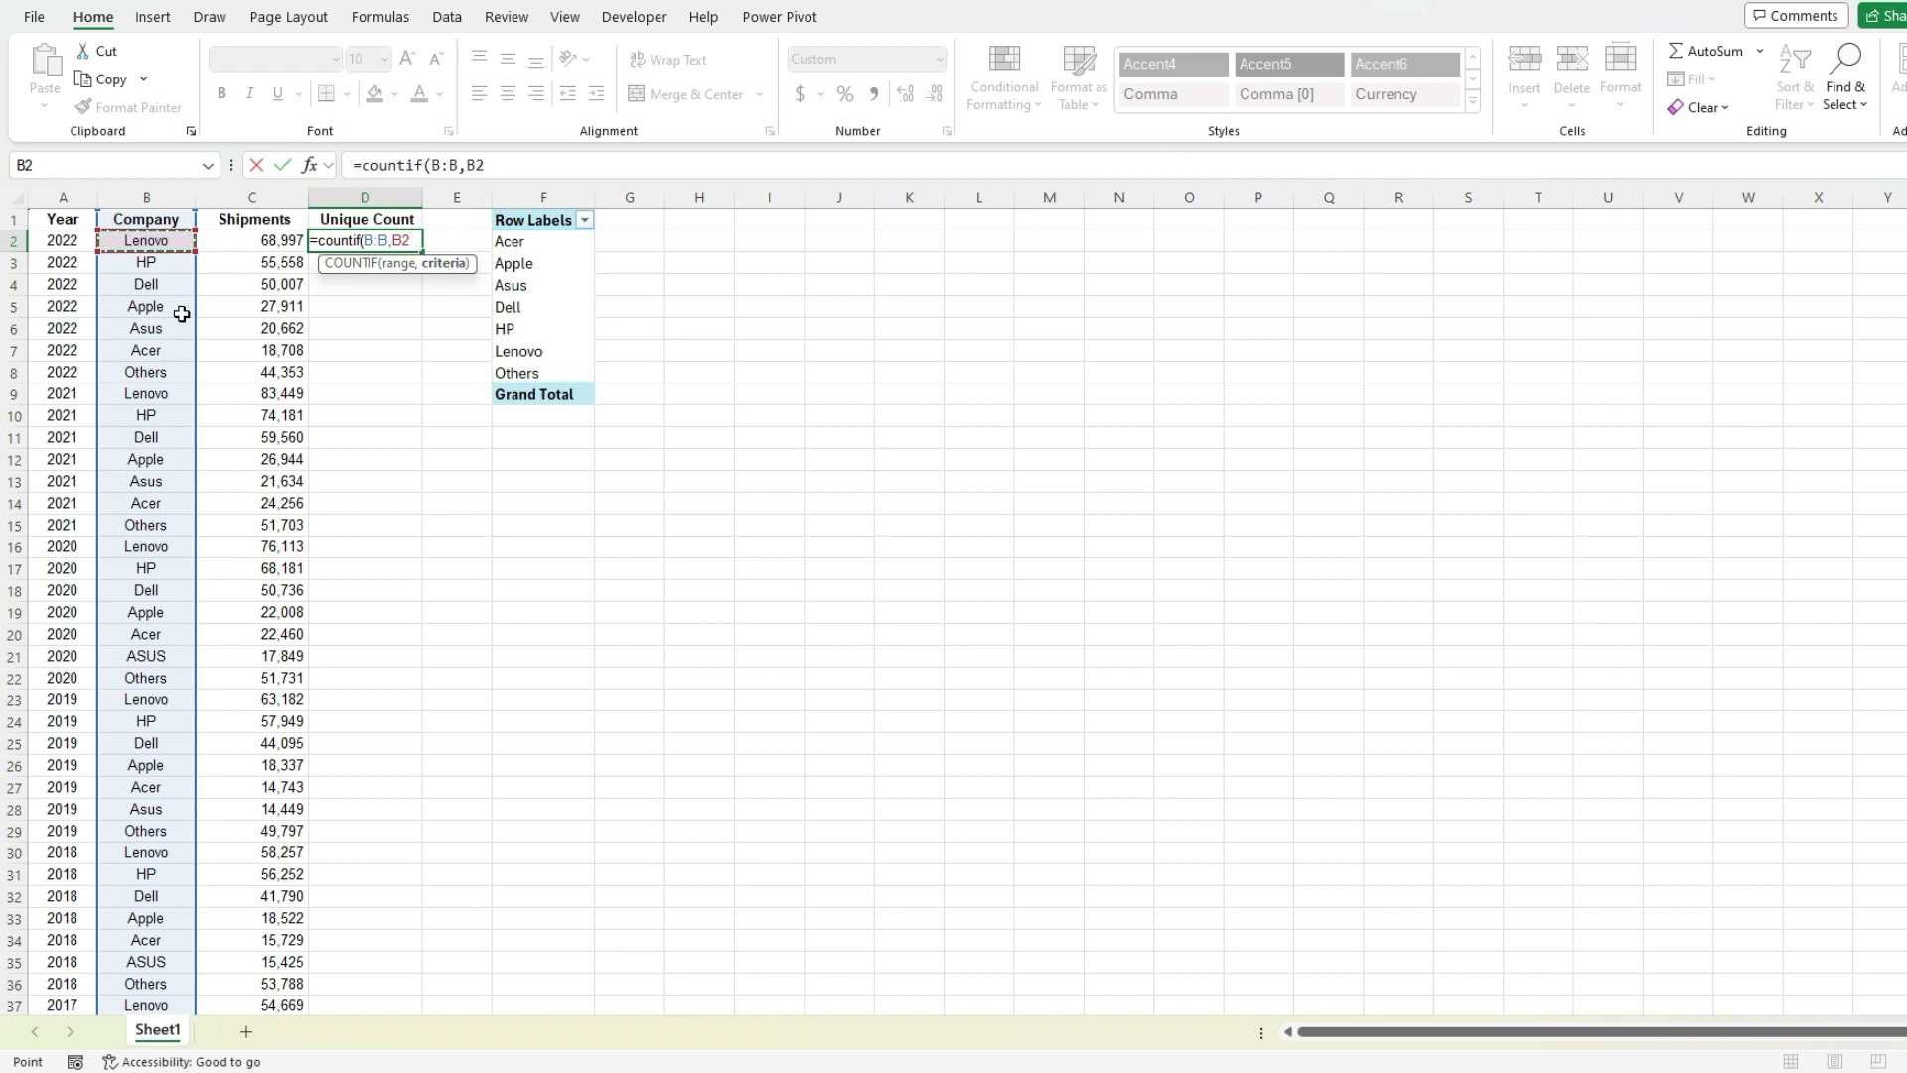
type(")")
key("ctrl+Return")
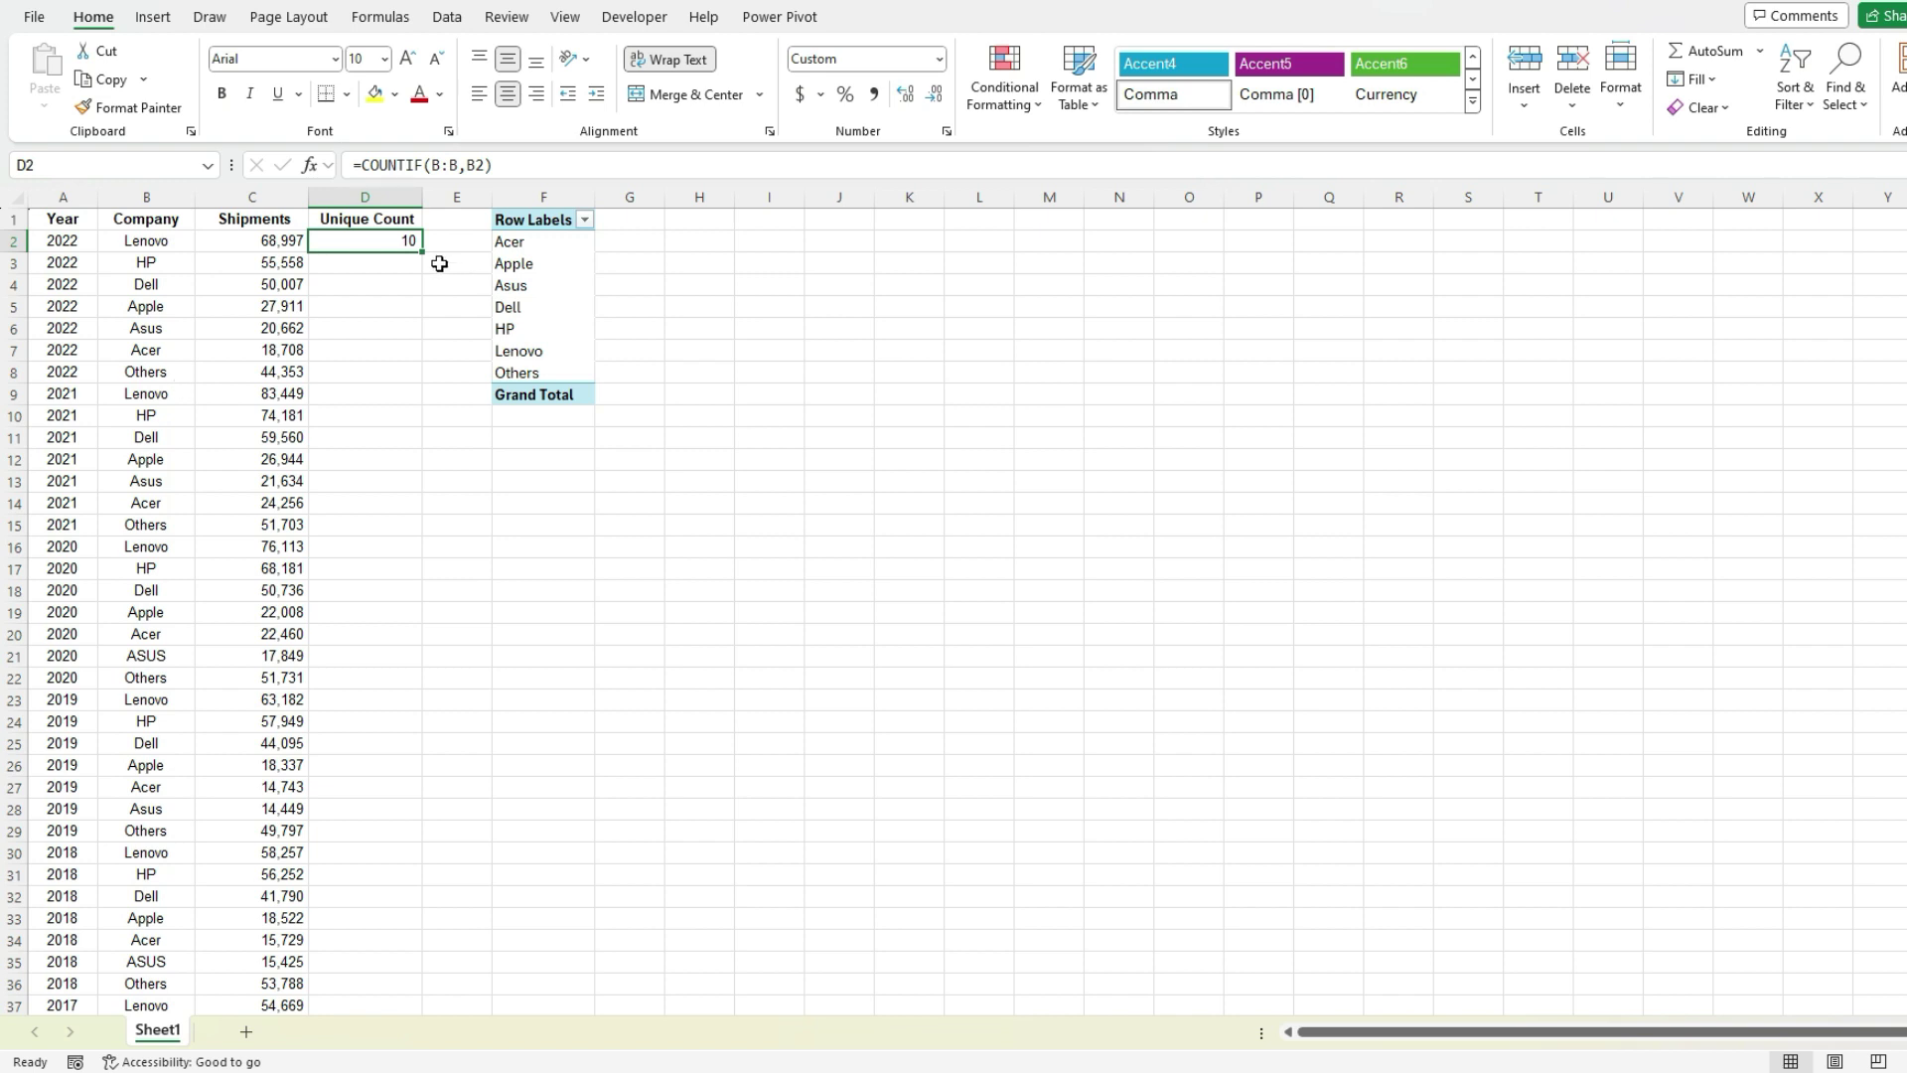
left_click_drag(421, 251, 431, 270)
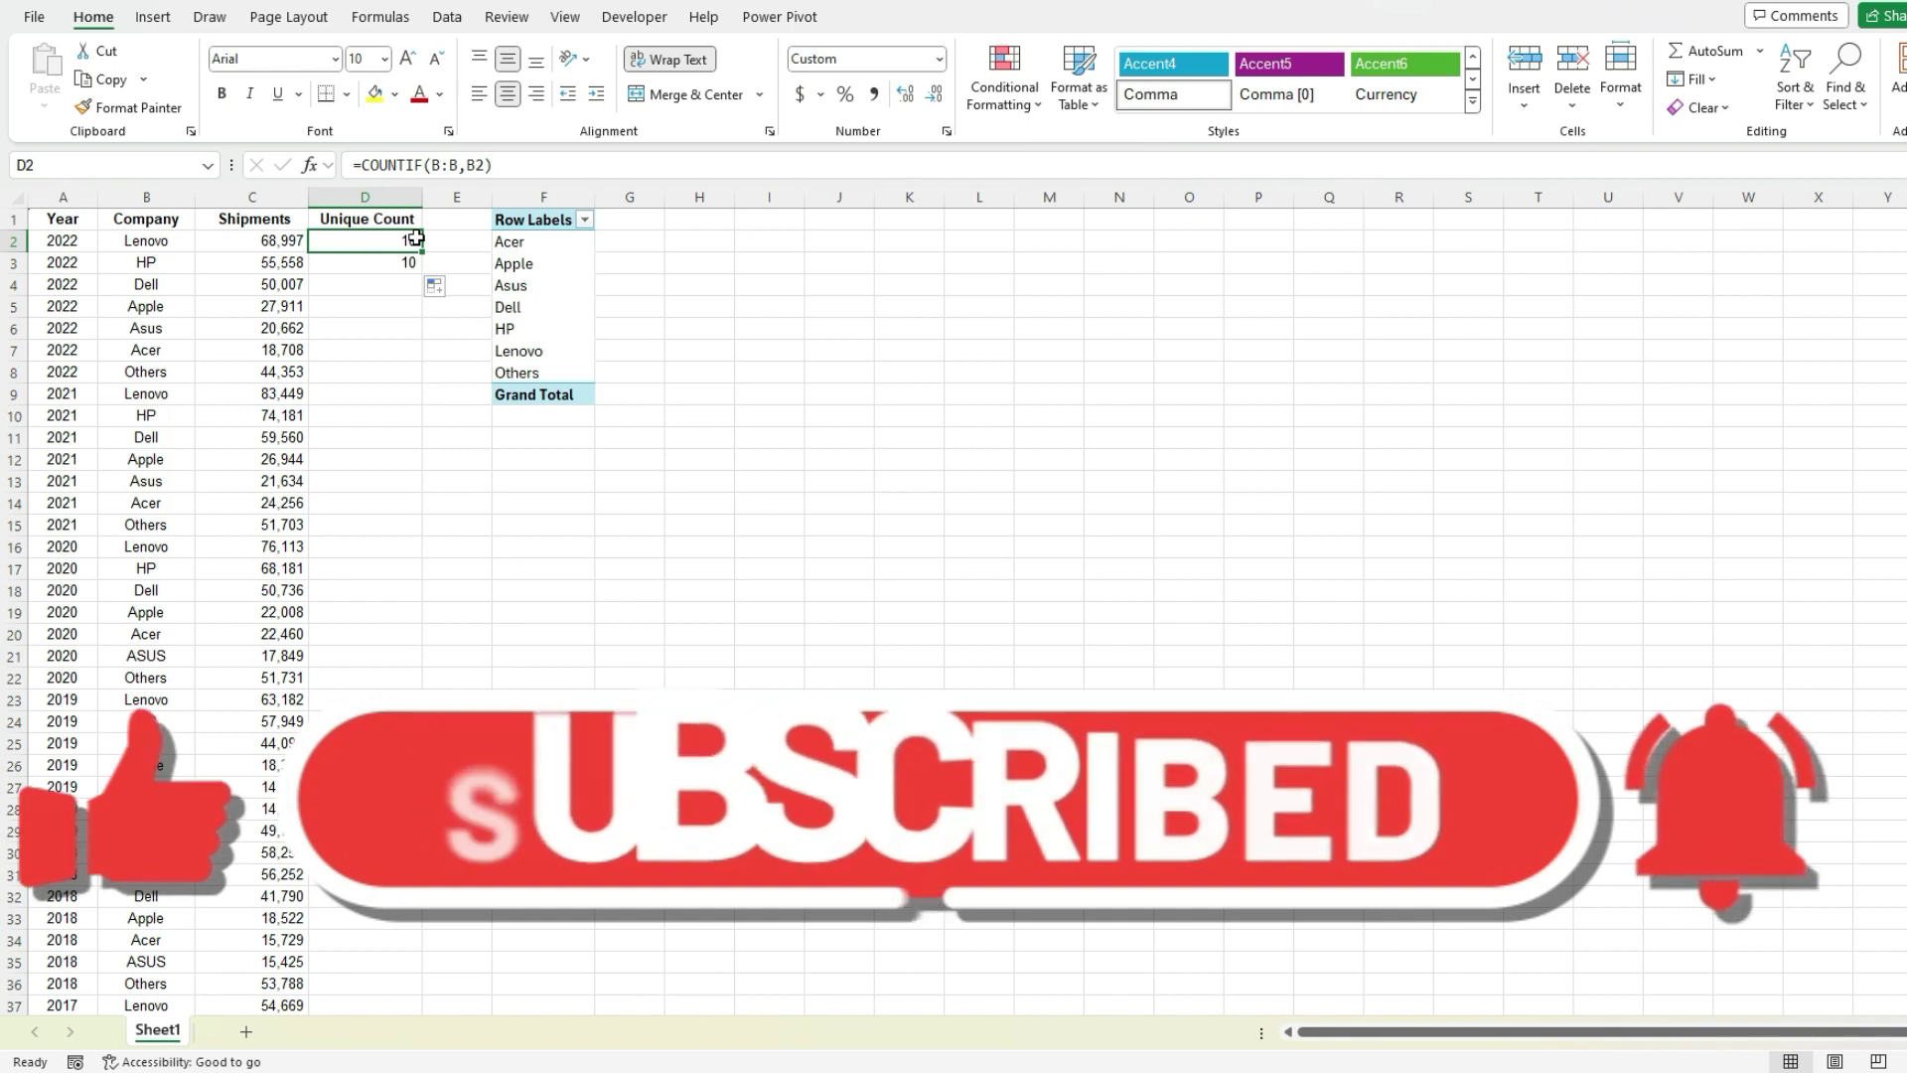
Change the D2 formula to =1/COUNTIF(B:B,B2) and show the result with two decimal places.
left_click(378, 157)
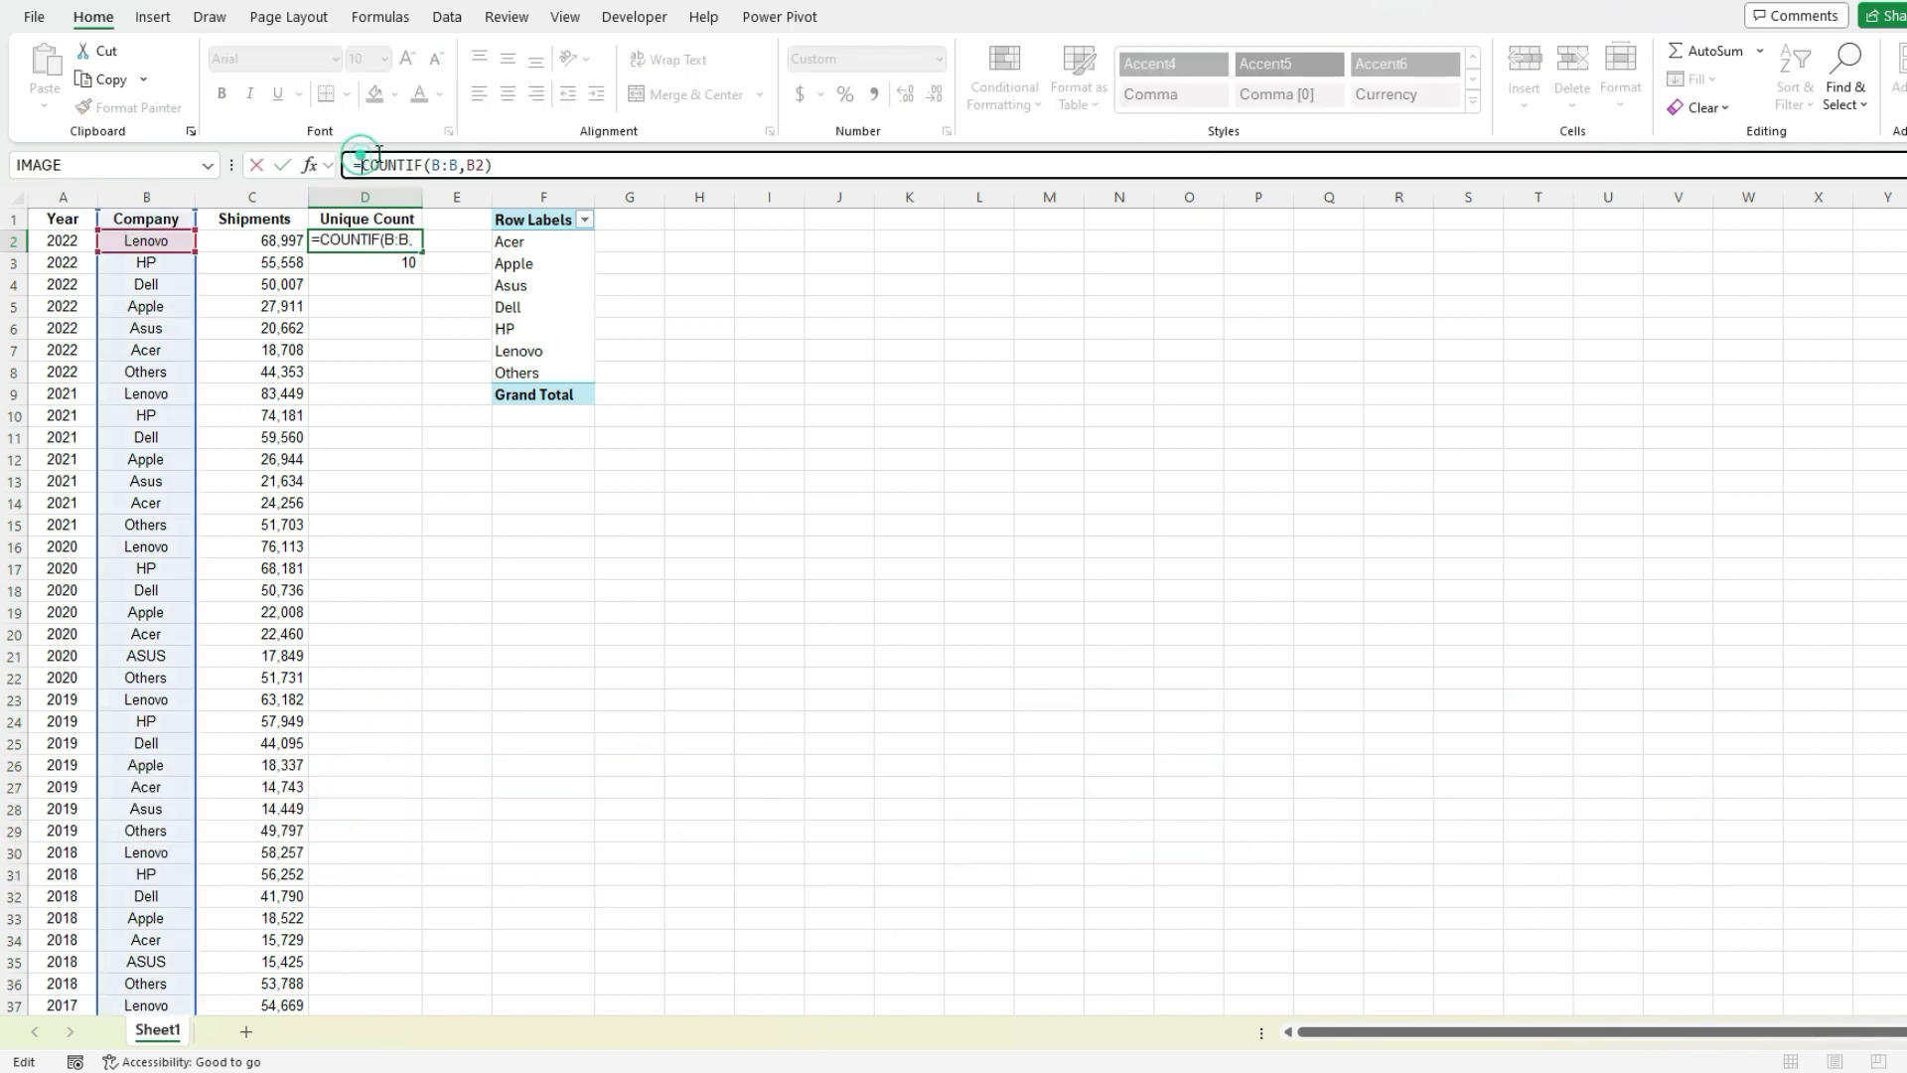
type("1/")
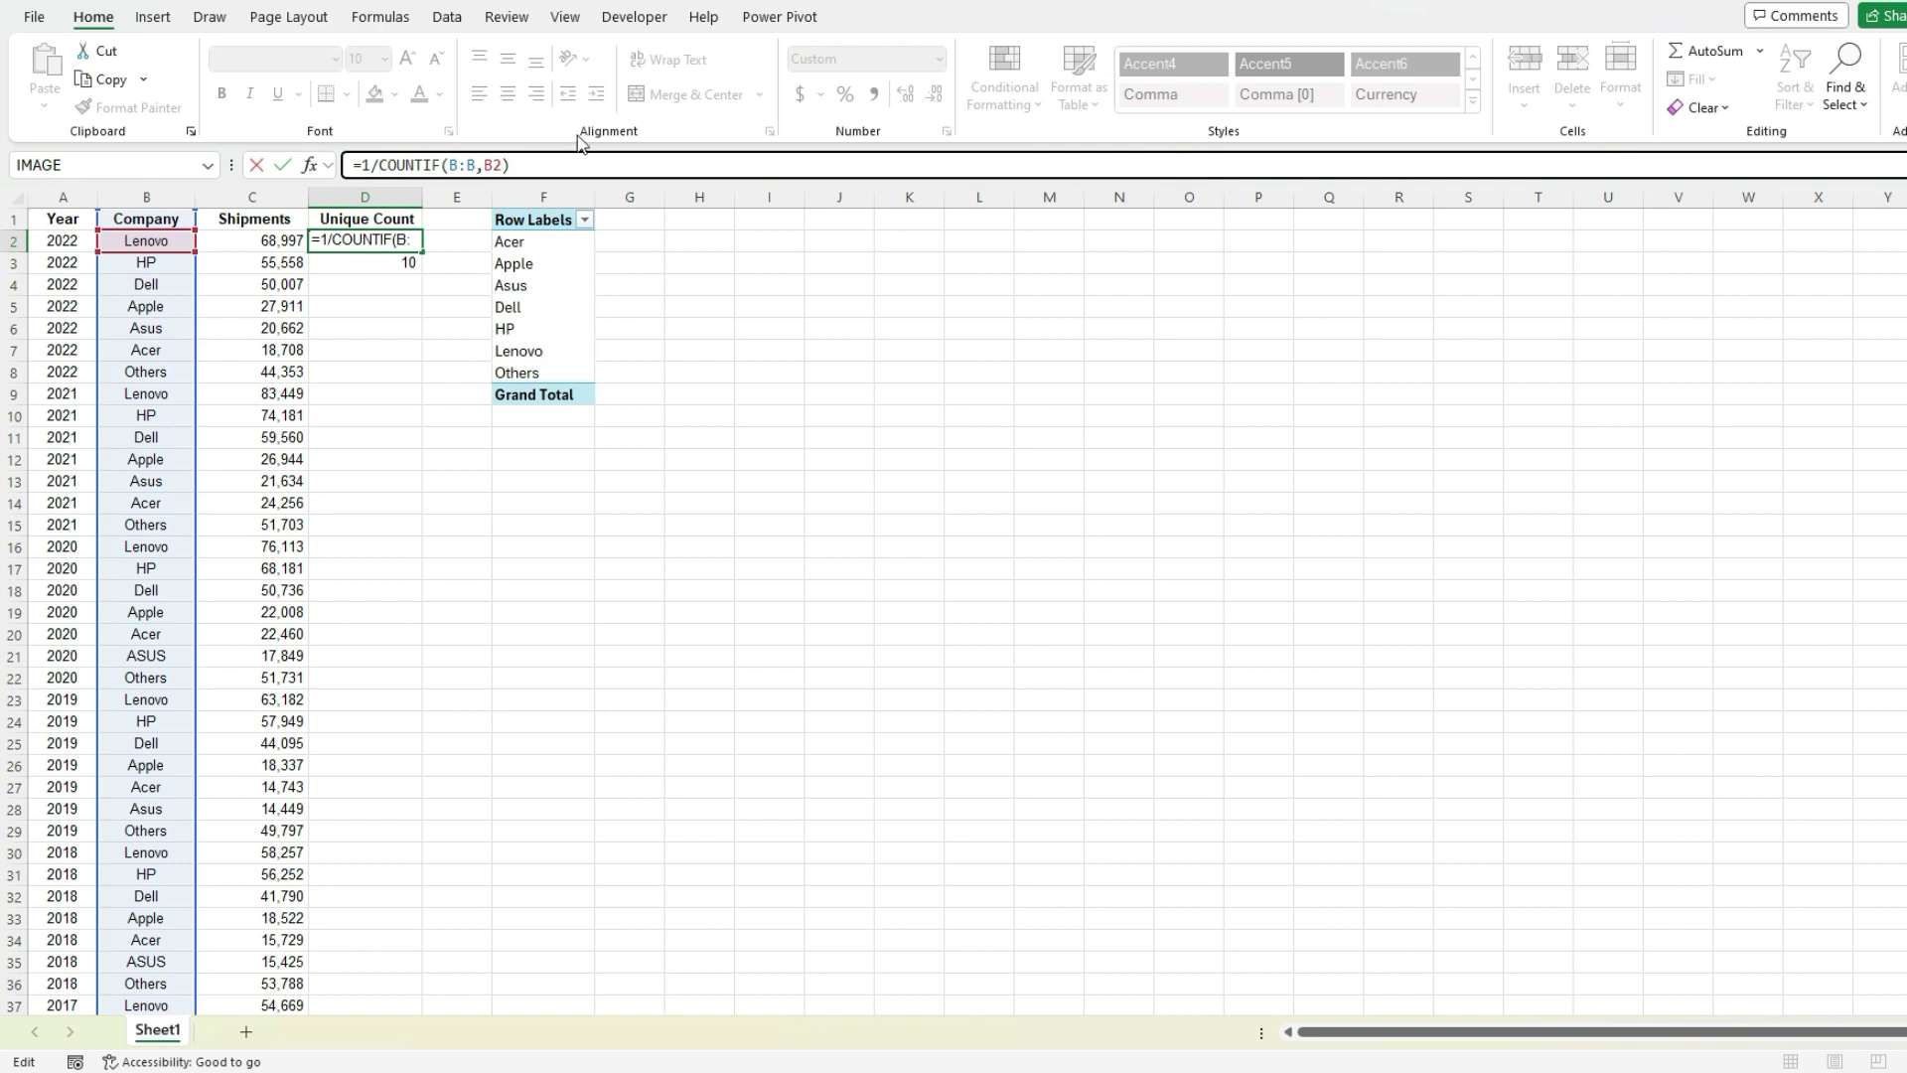
key("Return")
key("Up")
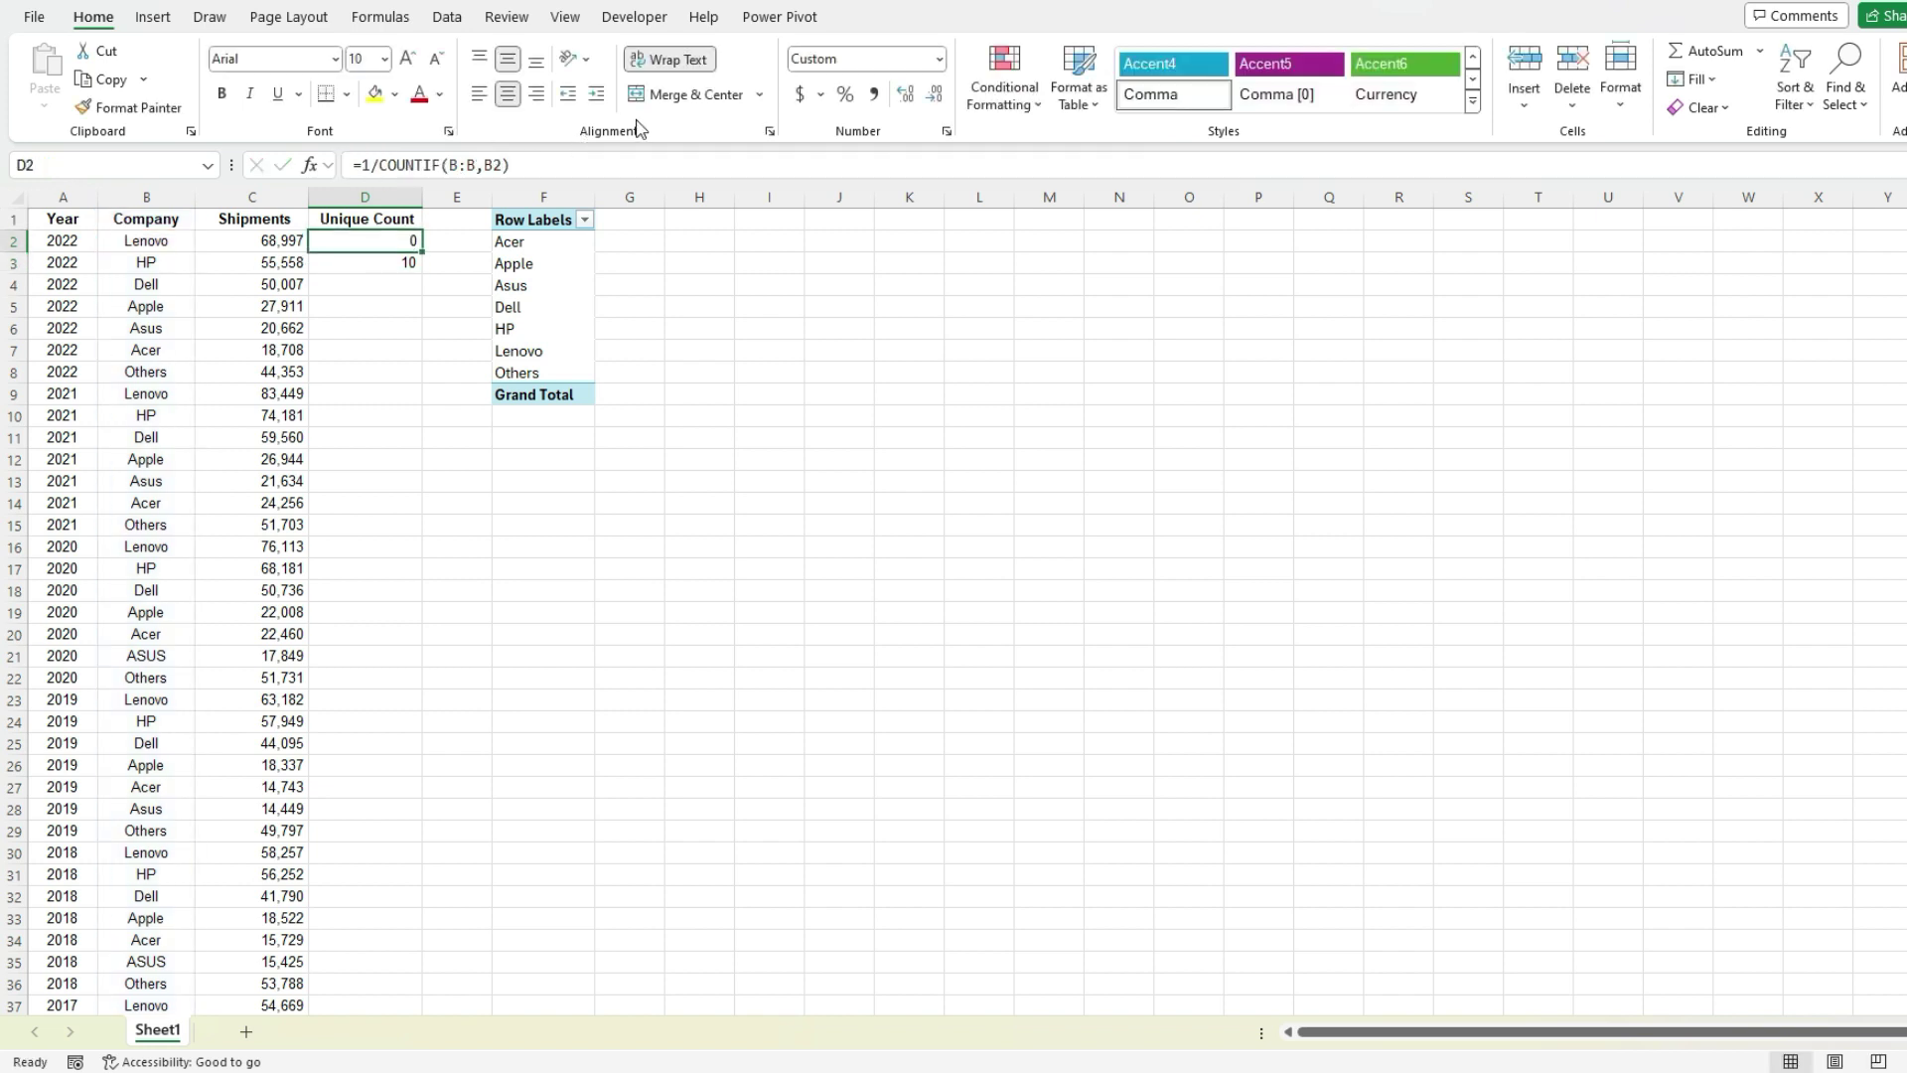
left_click(899, 97)
left_click(898, 97)
Fill the D2 formula down the whole Unique Count column and check the copied cell references.
left_click_drag(421, 254, 416, 274)
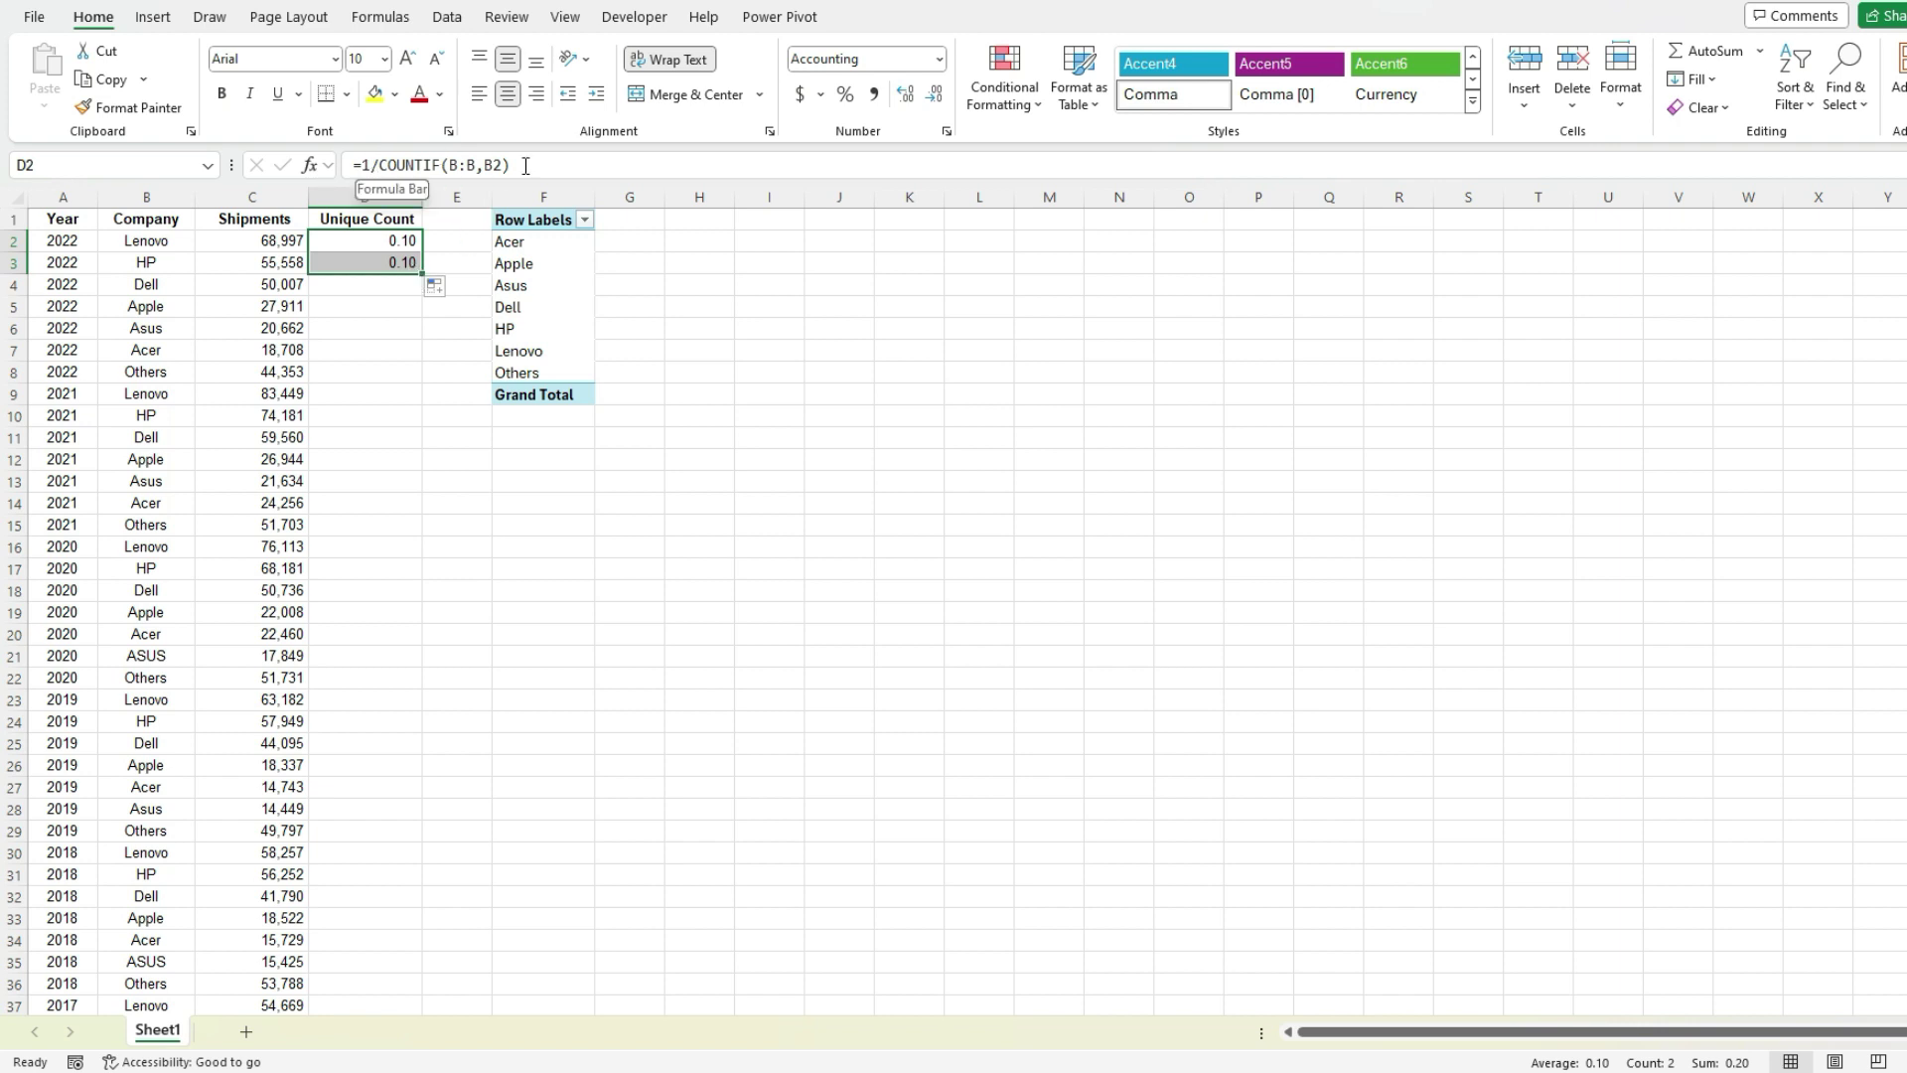
left_click(407, 258)
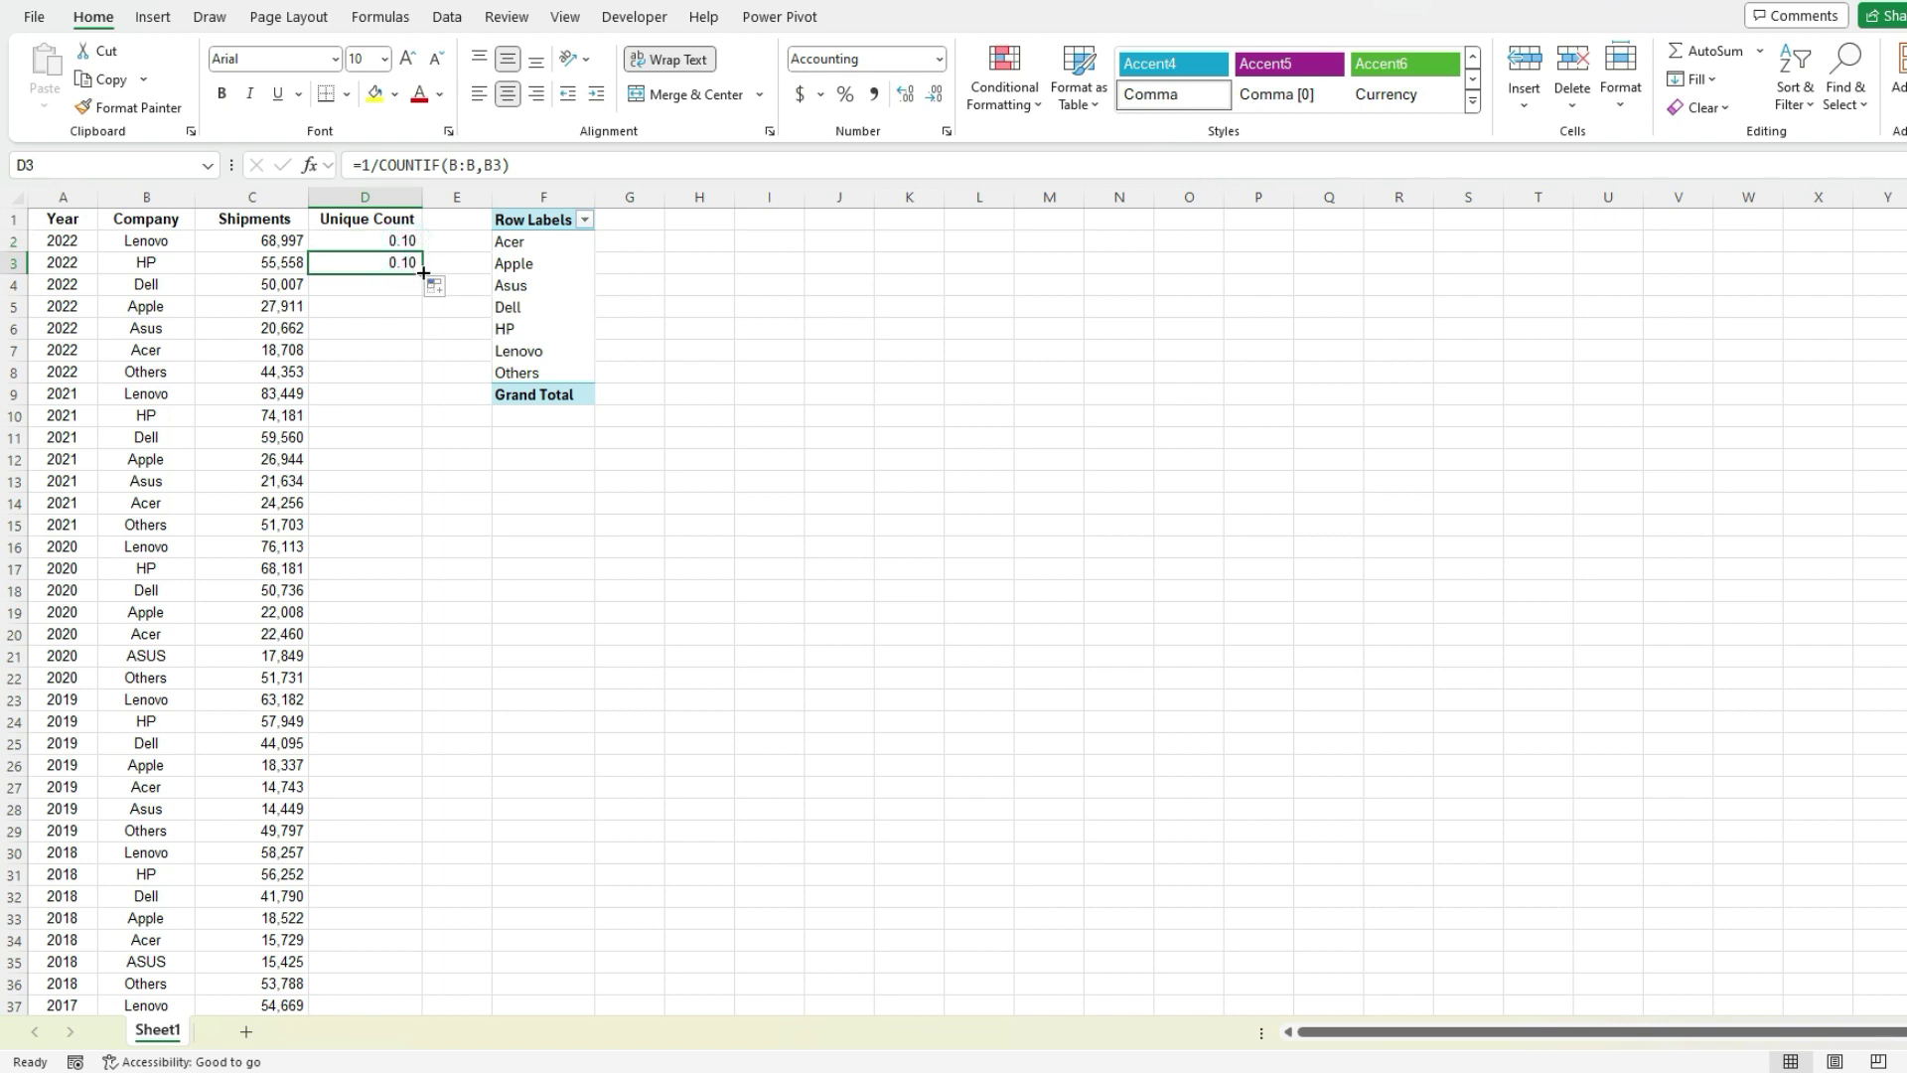
double_click(423, 272)
left_click(402, 284)
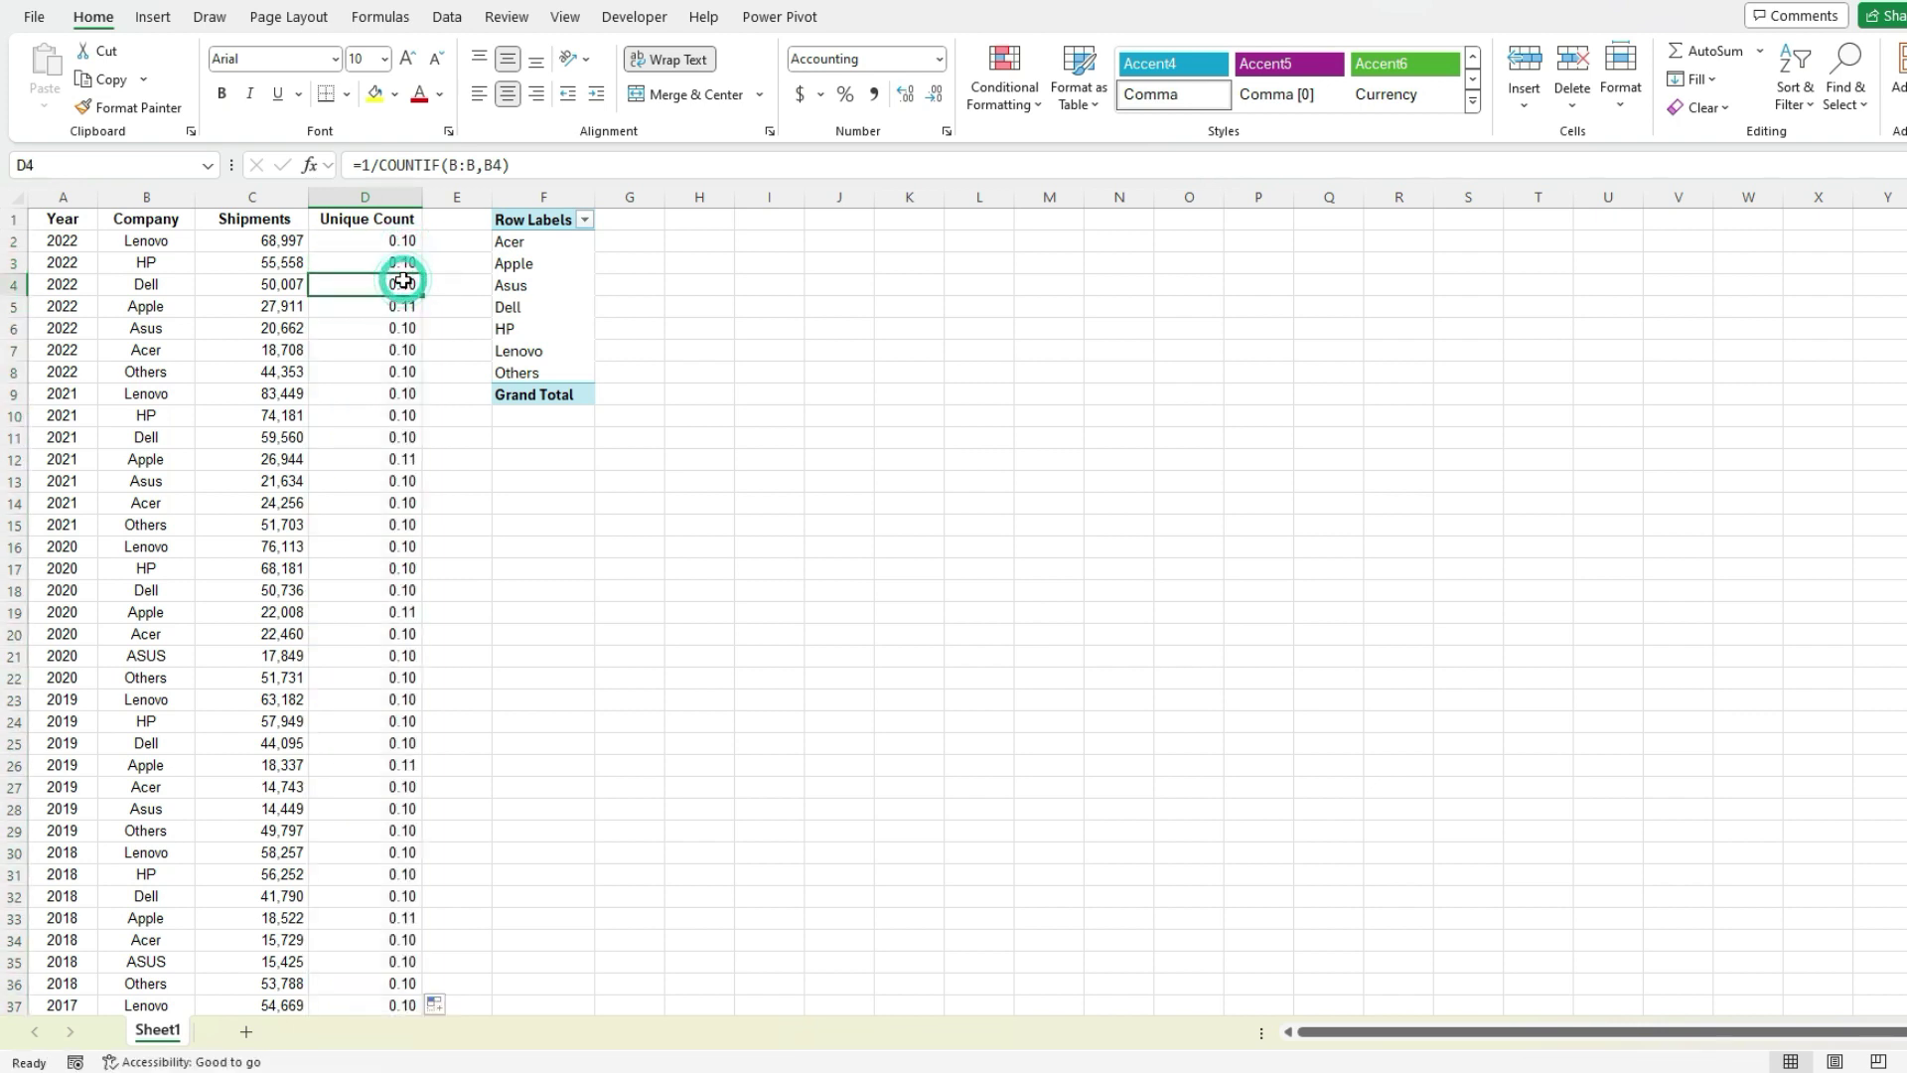
Extend the PivotTable's source range to Sheet1!$A$1:$D$70 and add the Unique Count field as summed values.
left_click(535, 292)
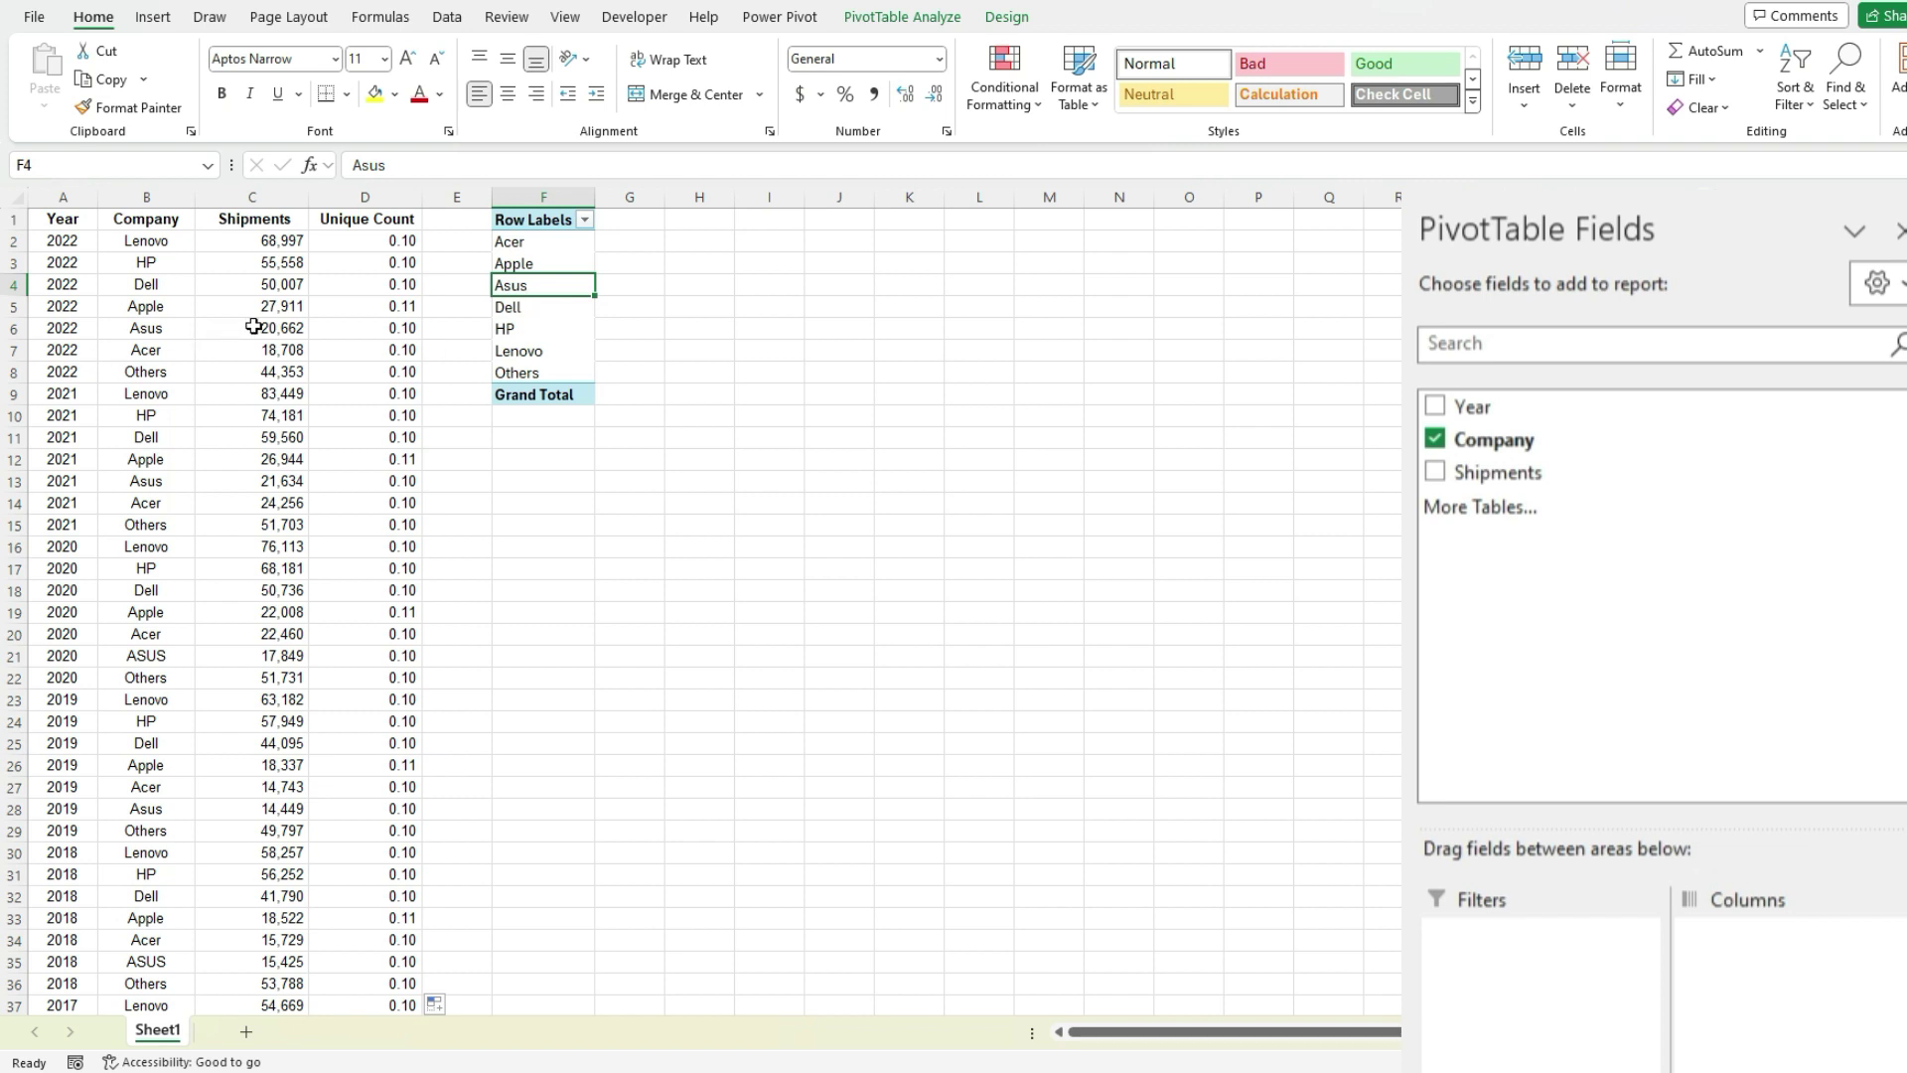
left_click(908, 19)
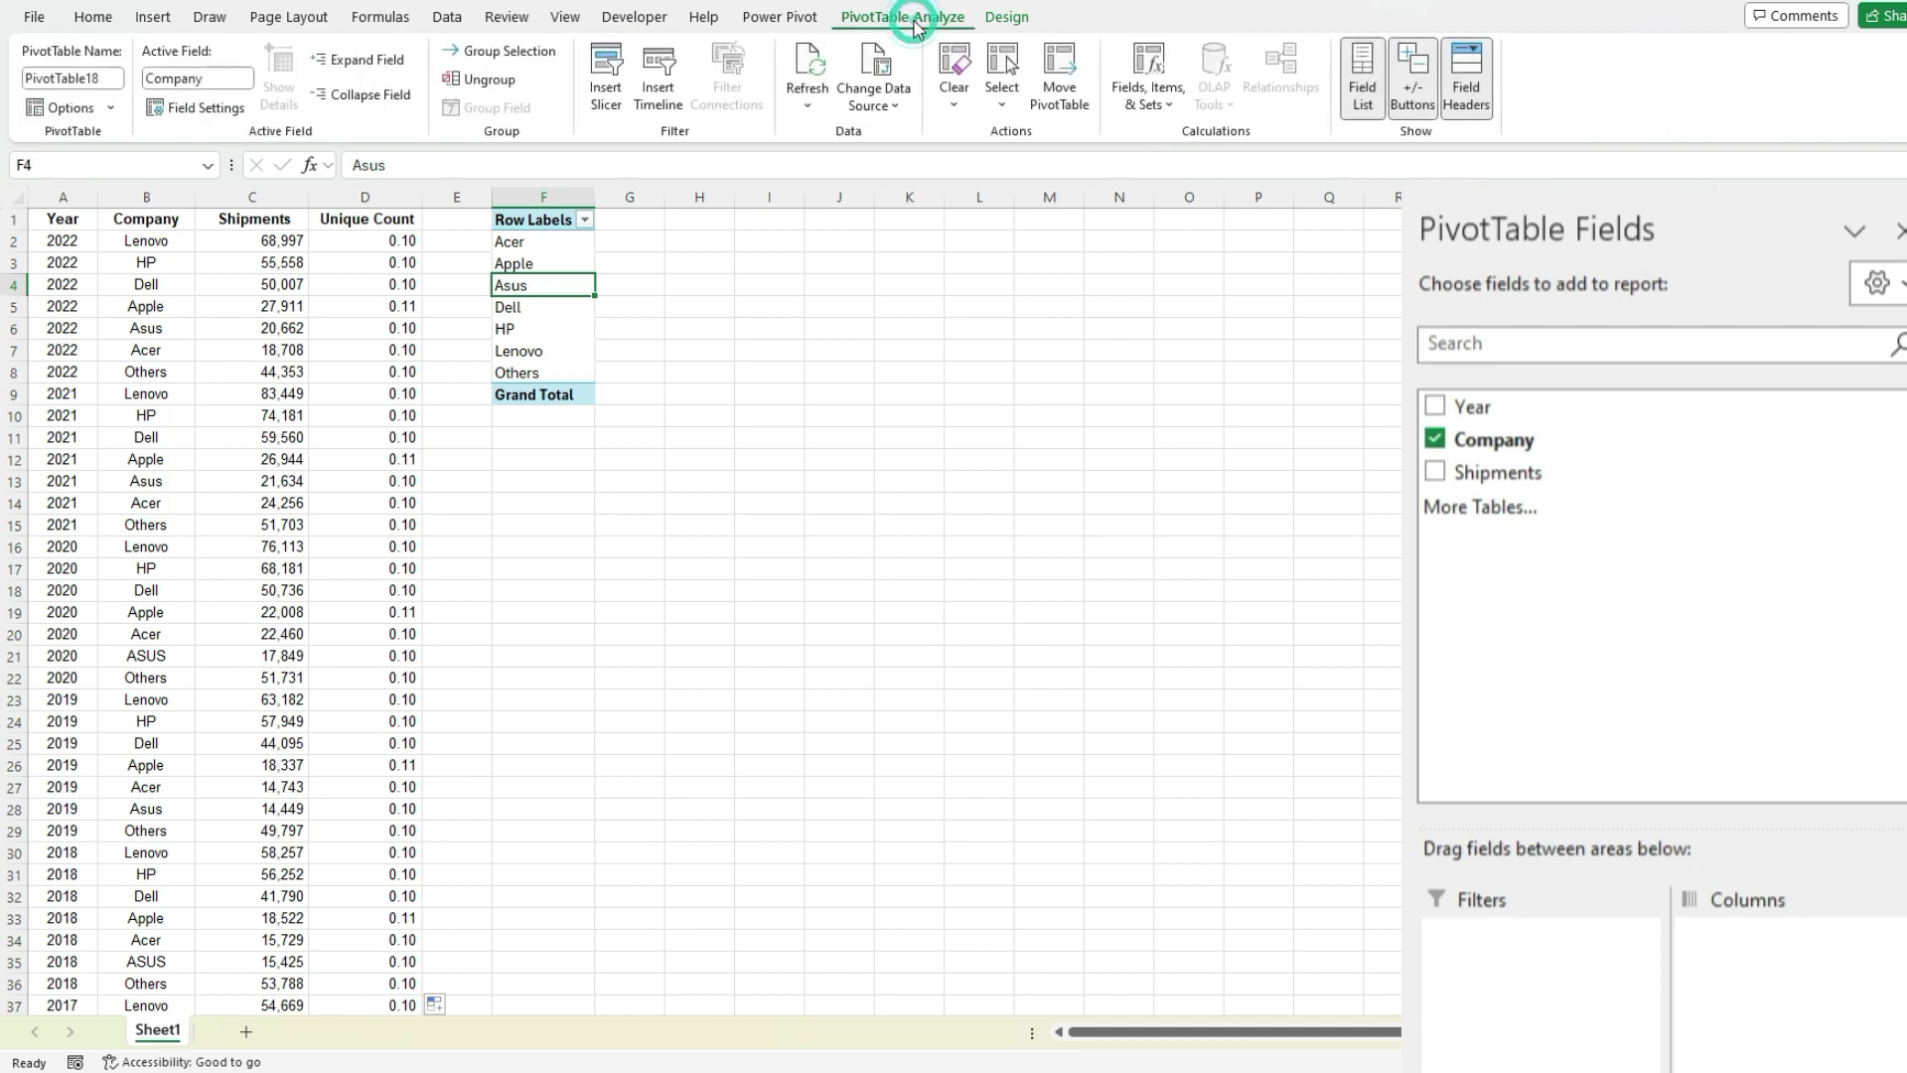
left_click(874, 62)
left_click(237, 846)
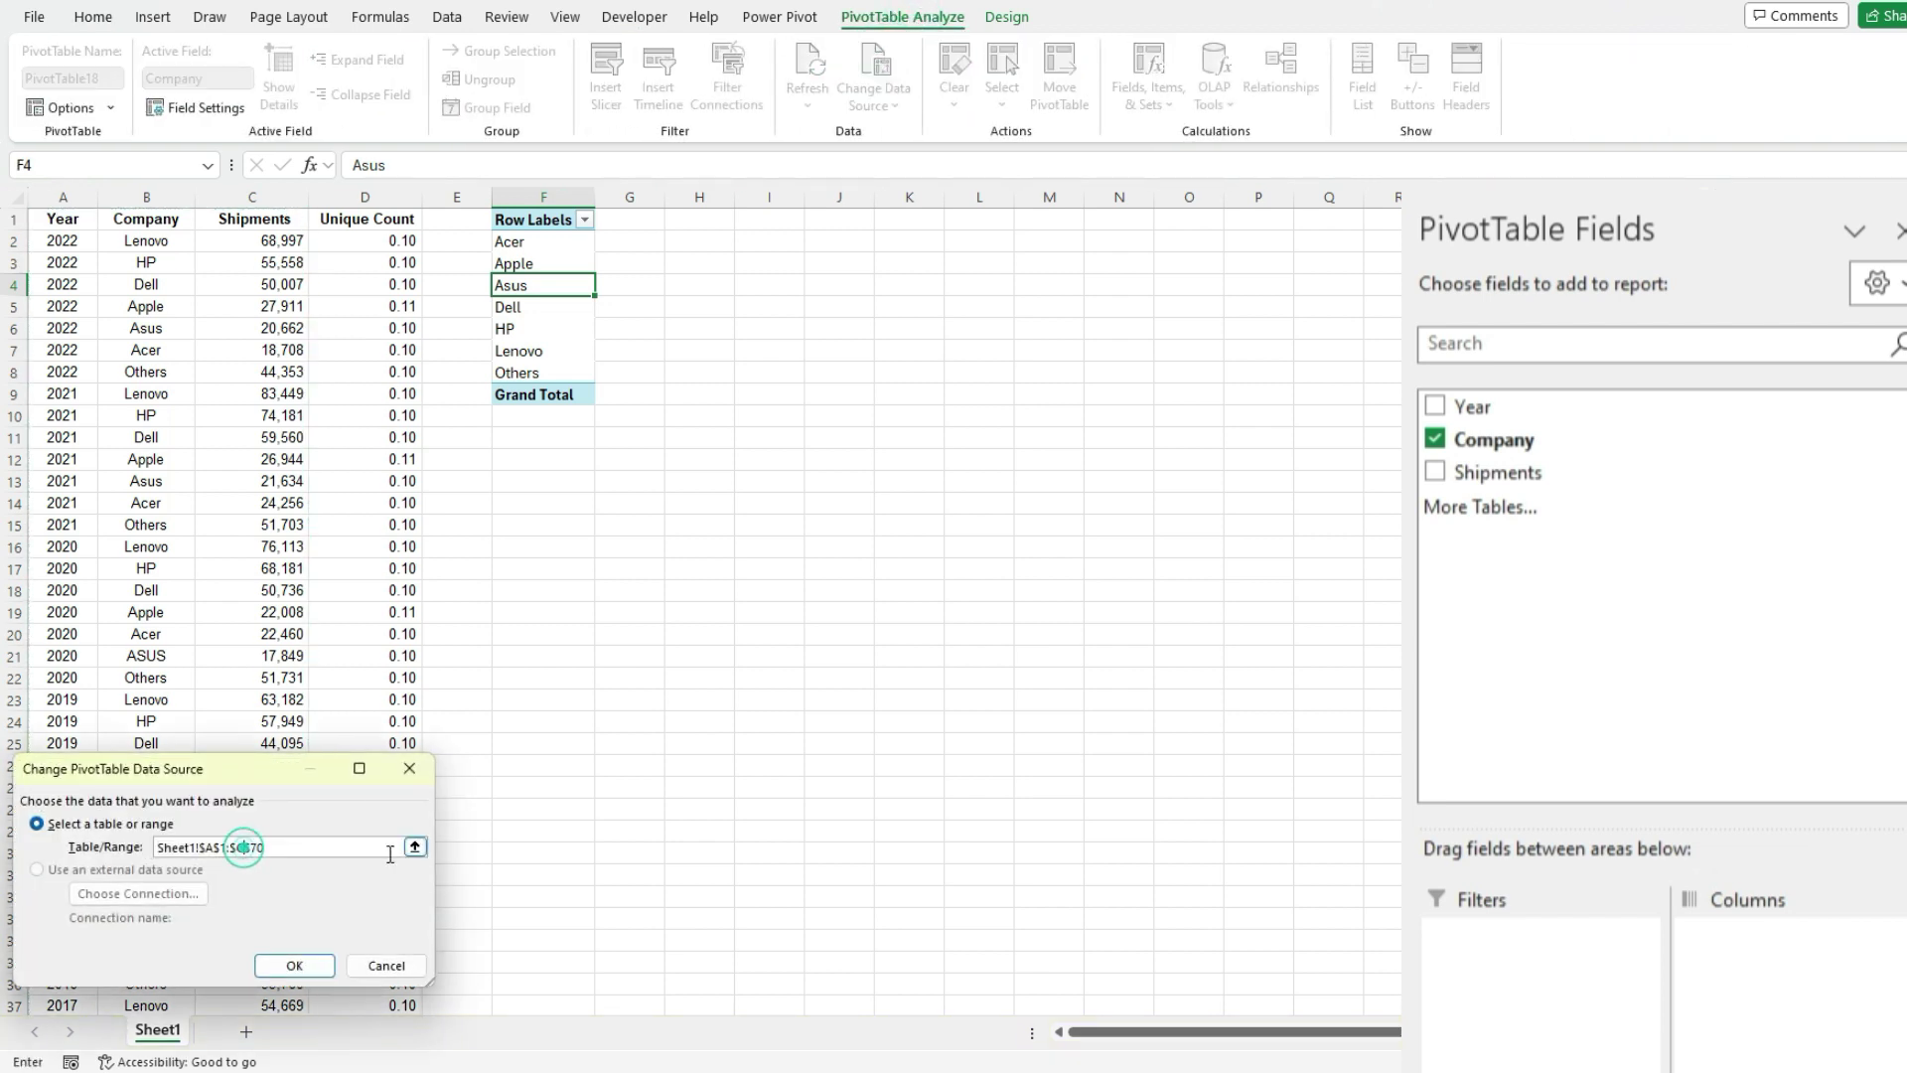
type("D")
key("Return")
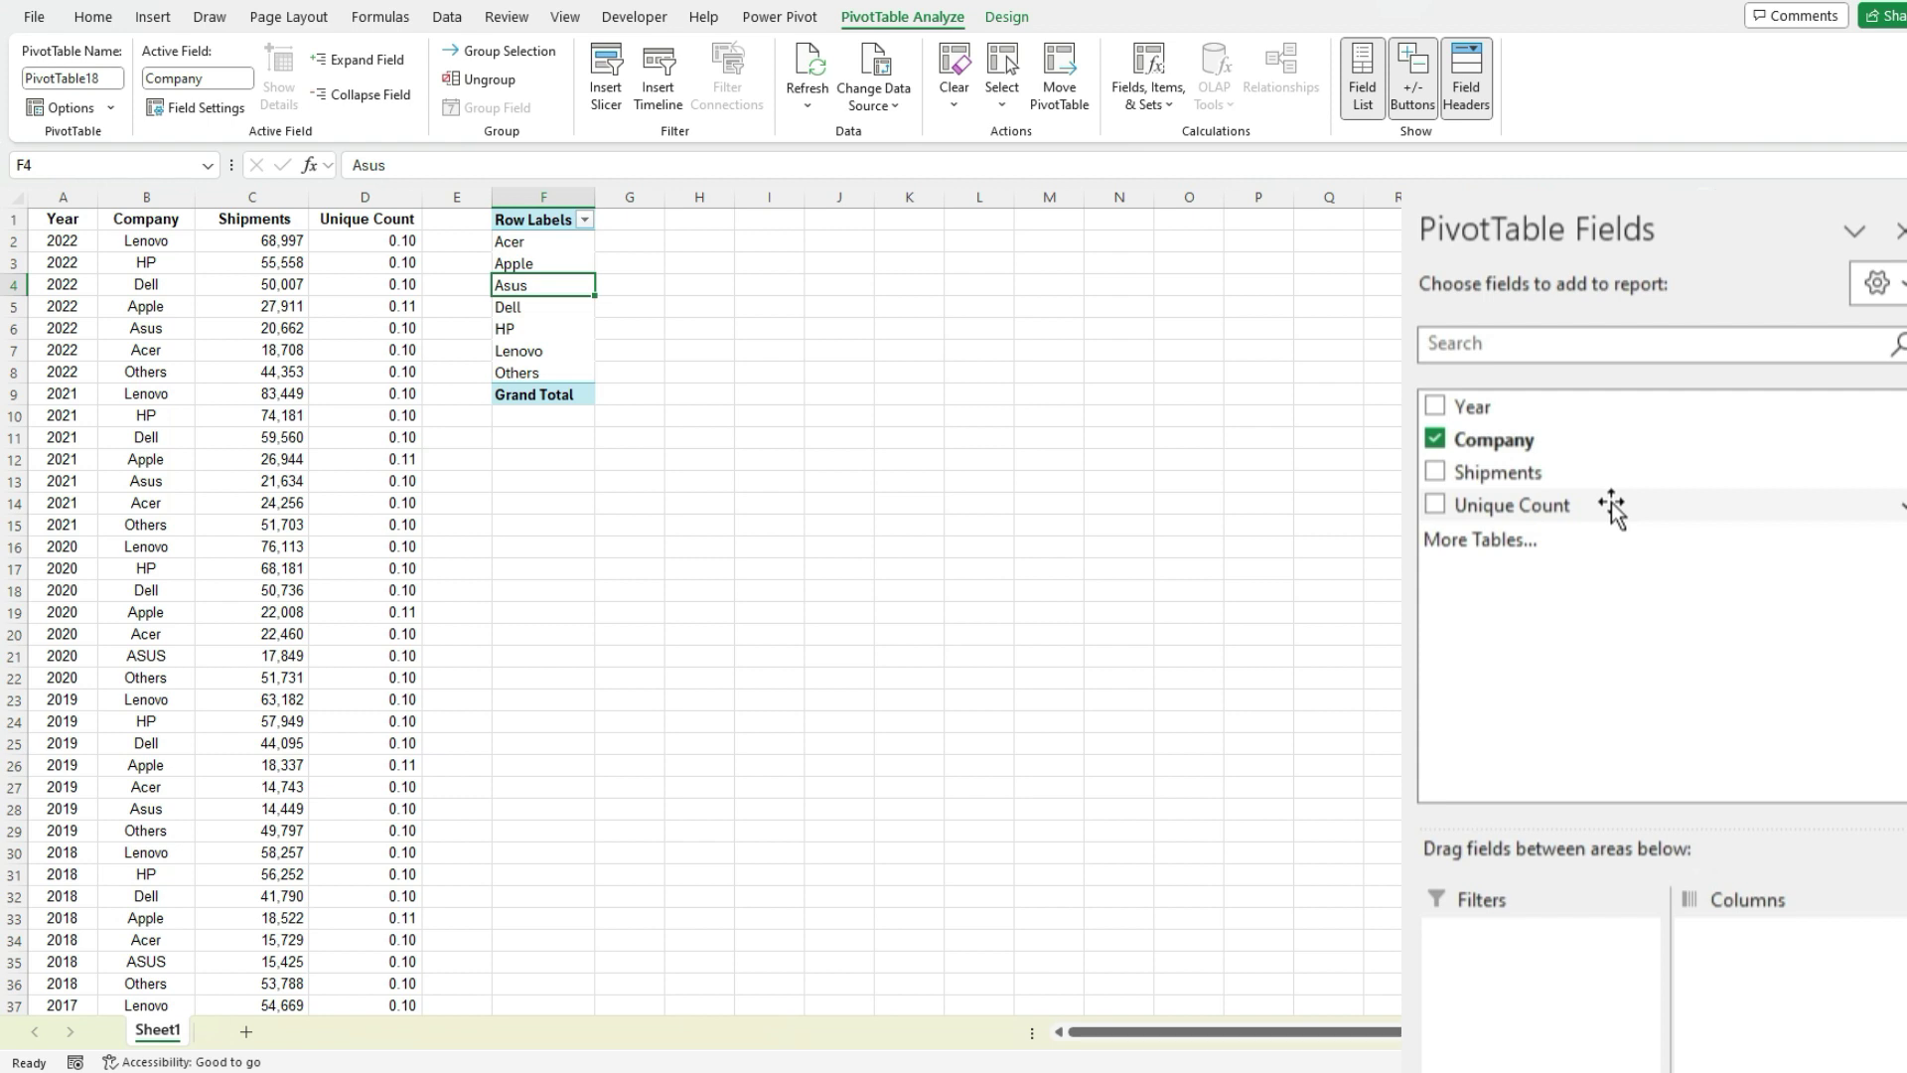
left_click(1553, 505)
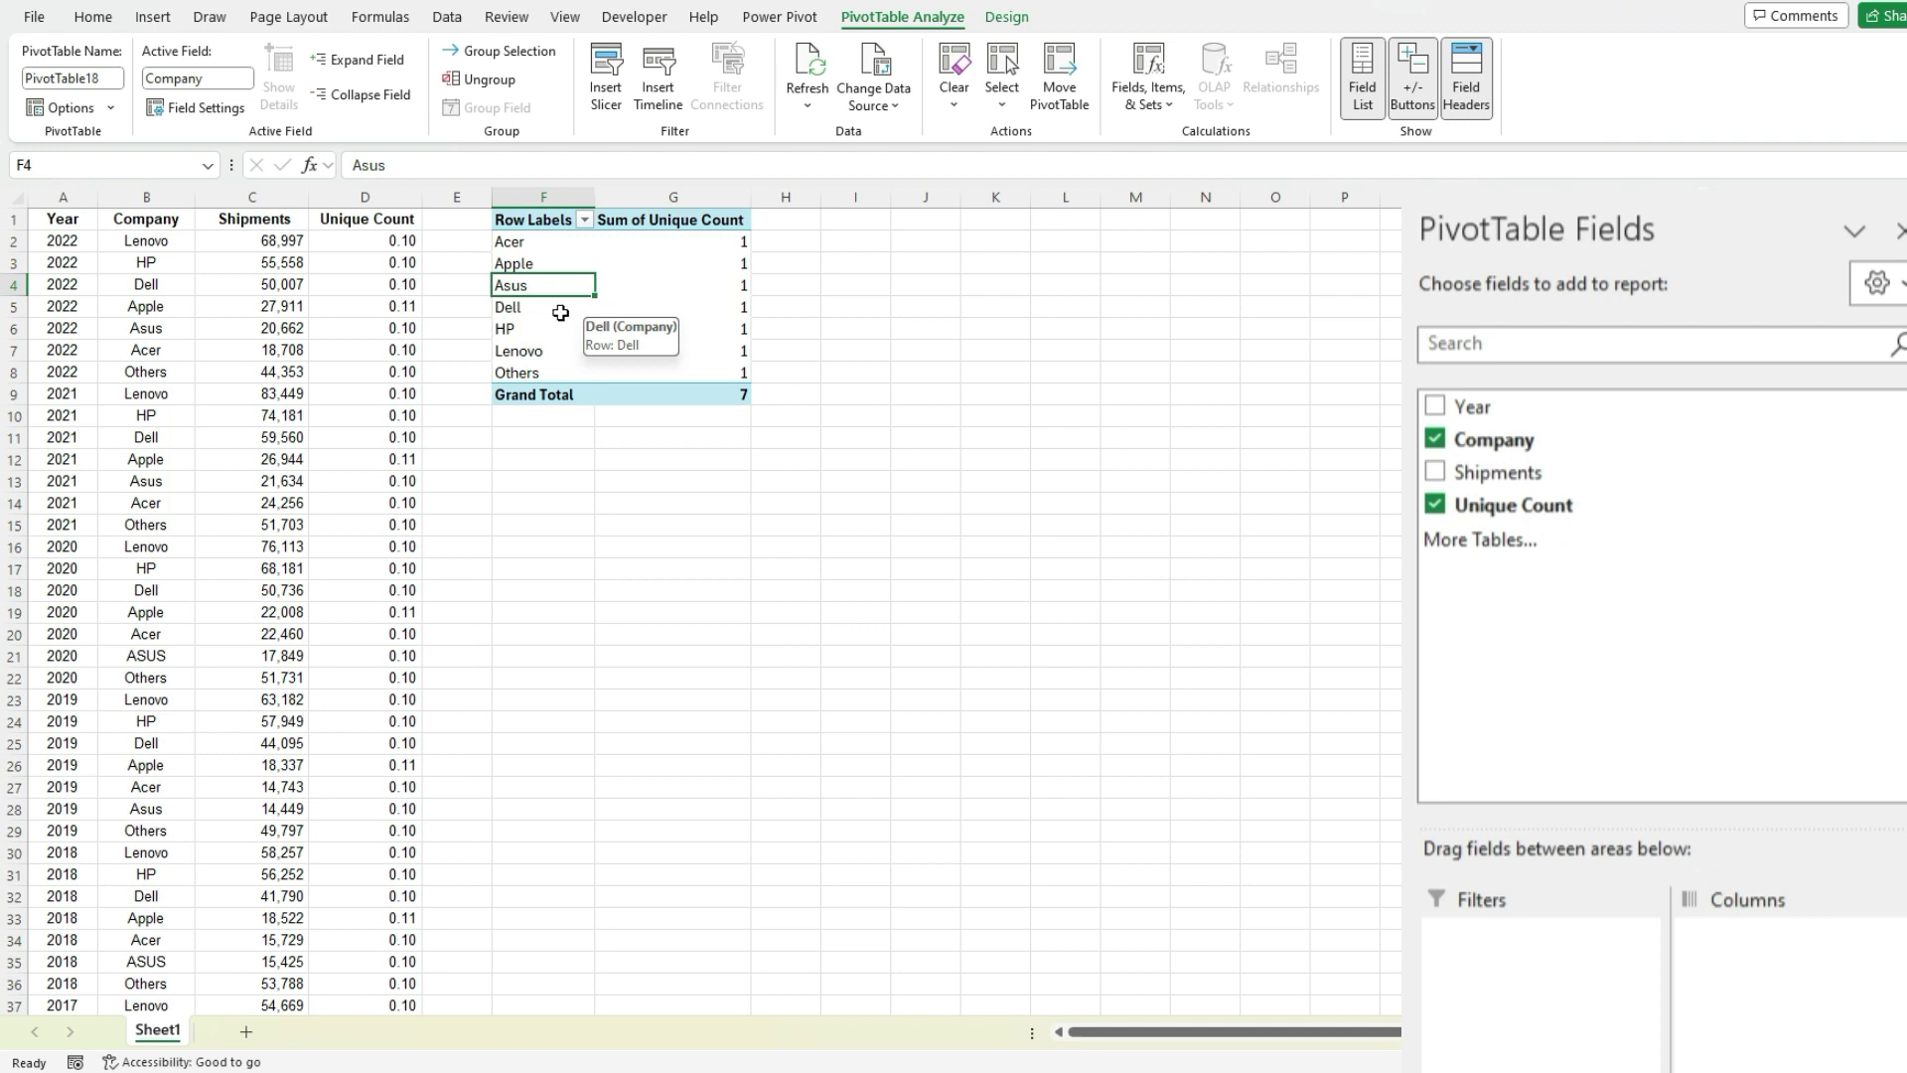
Examine the formula in D3 and the pivot table's unique count for the grand total and the Others row.
left_click(381, 261)
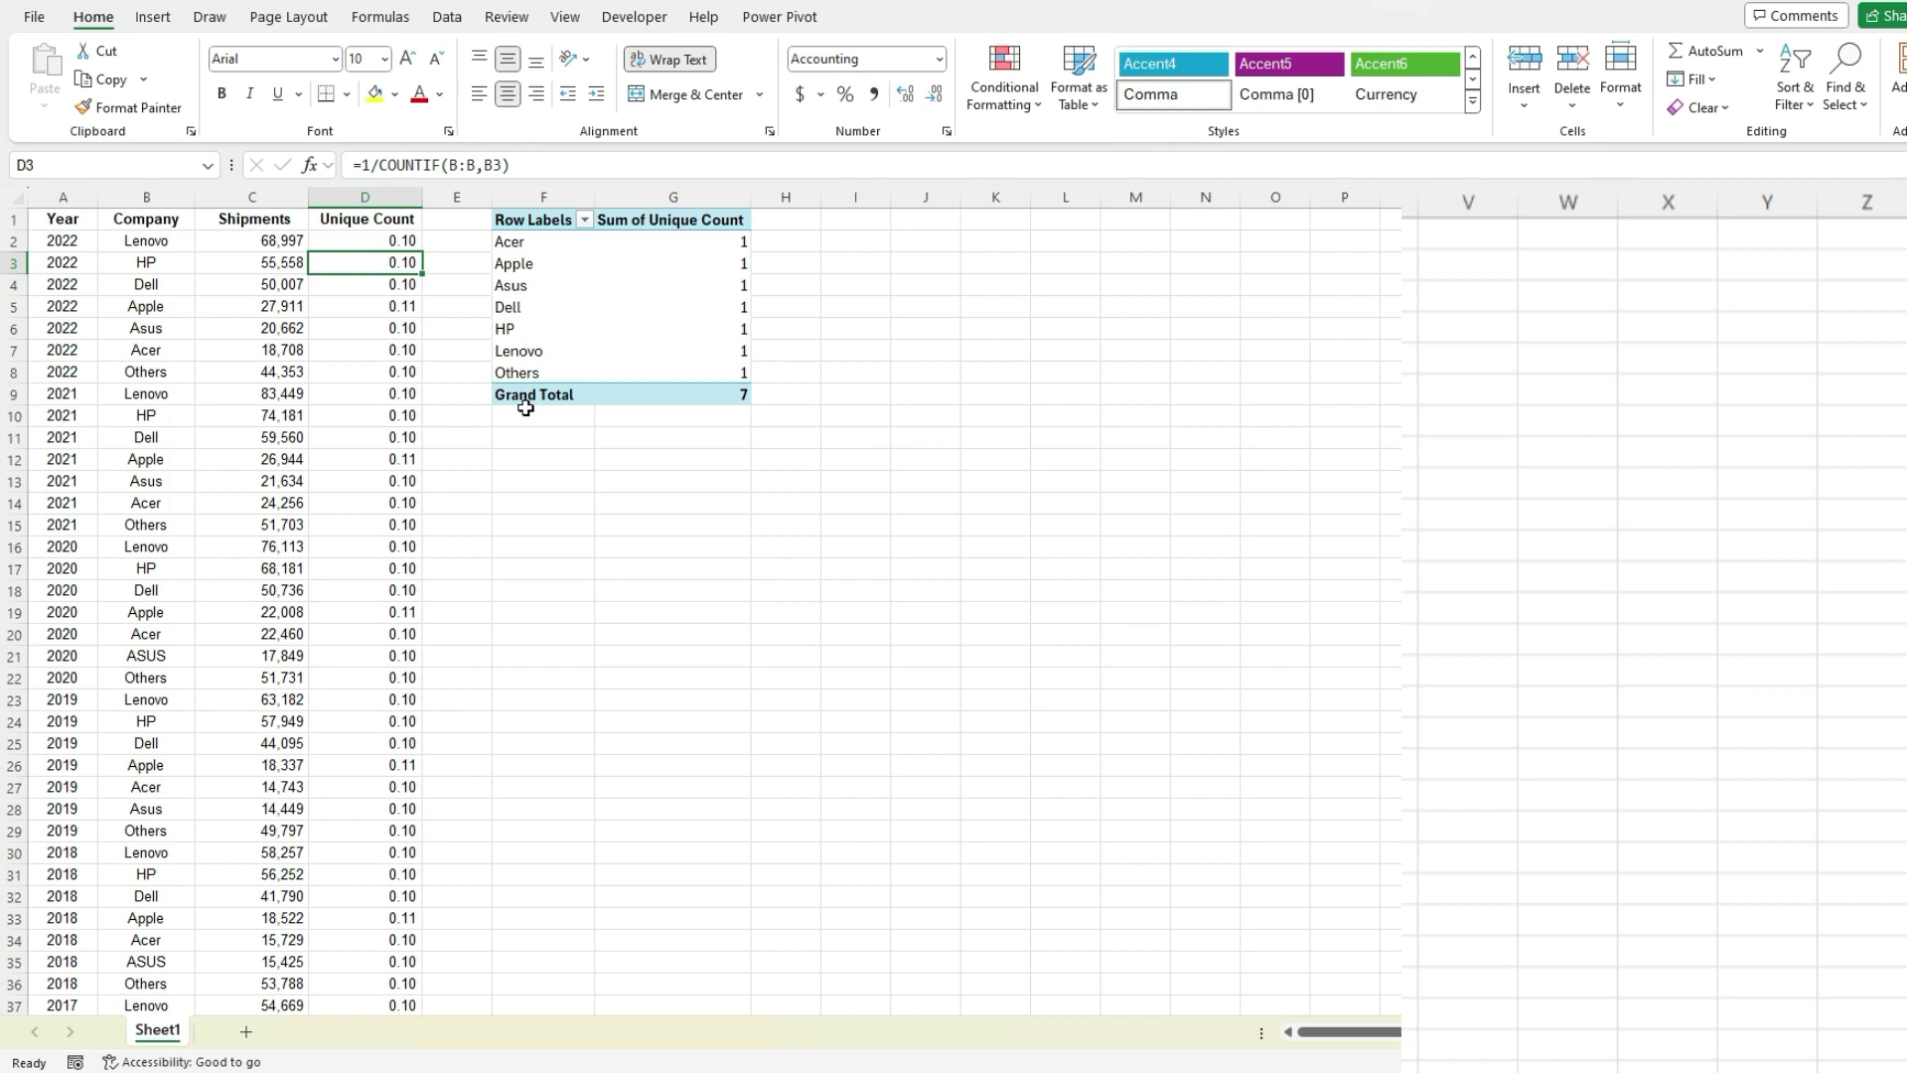
left_click(711, 393)
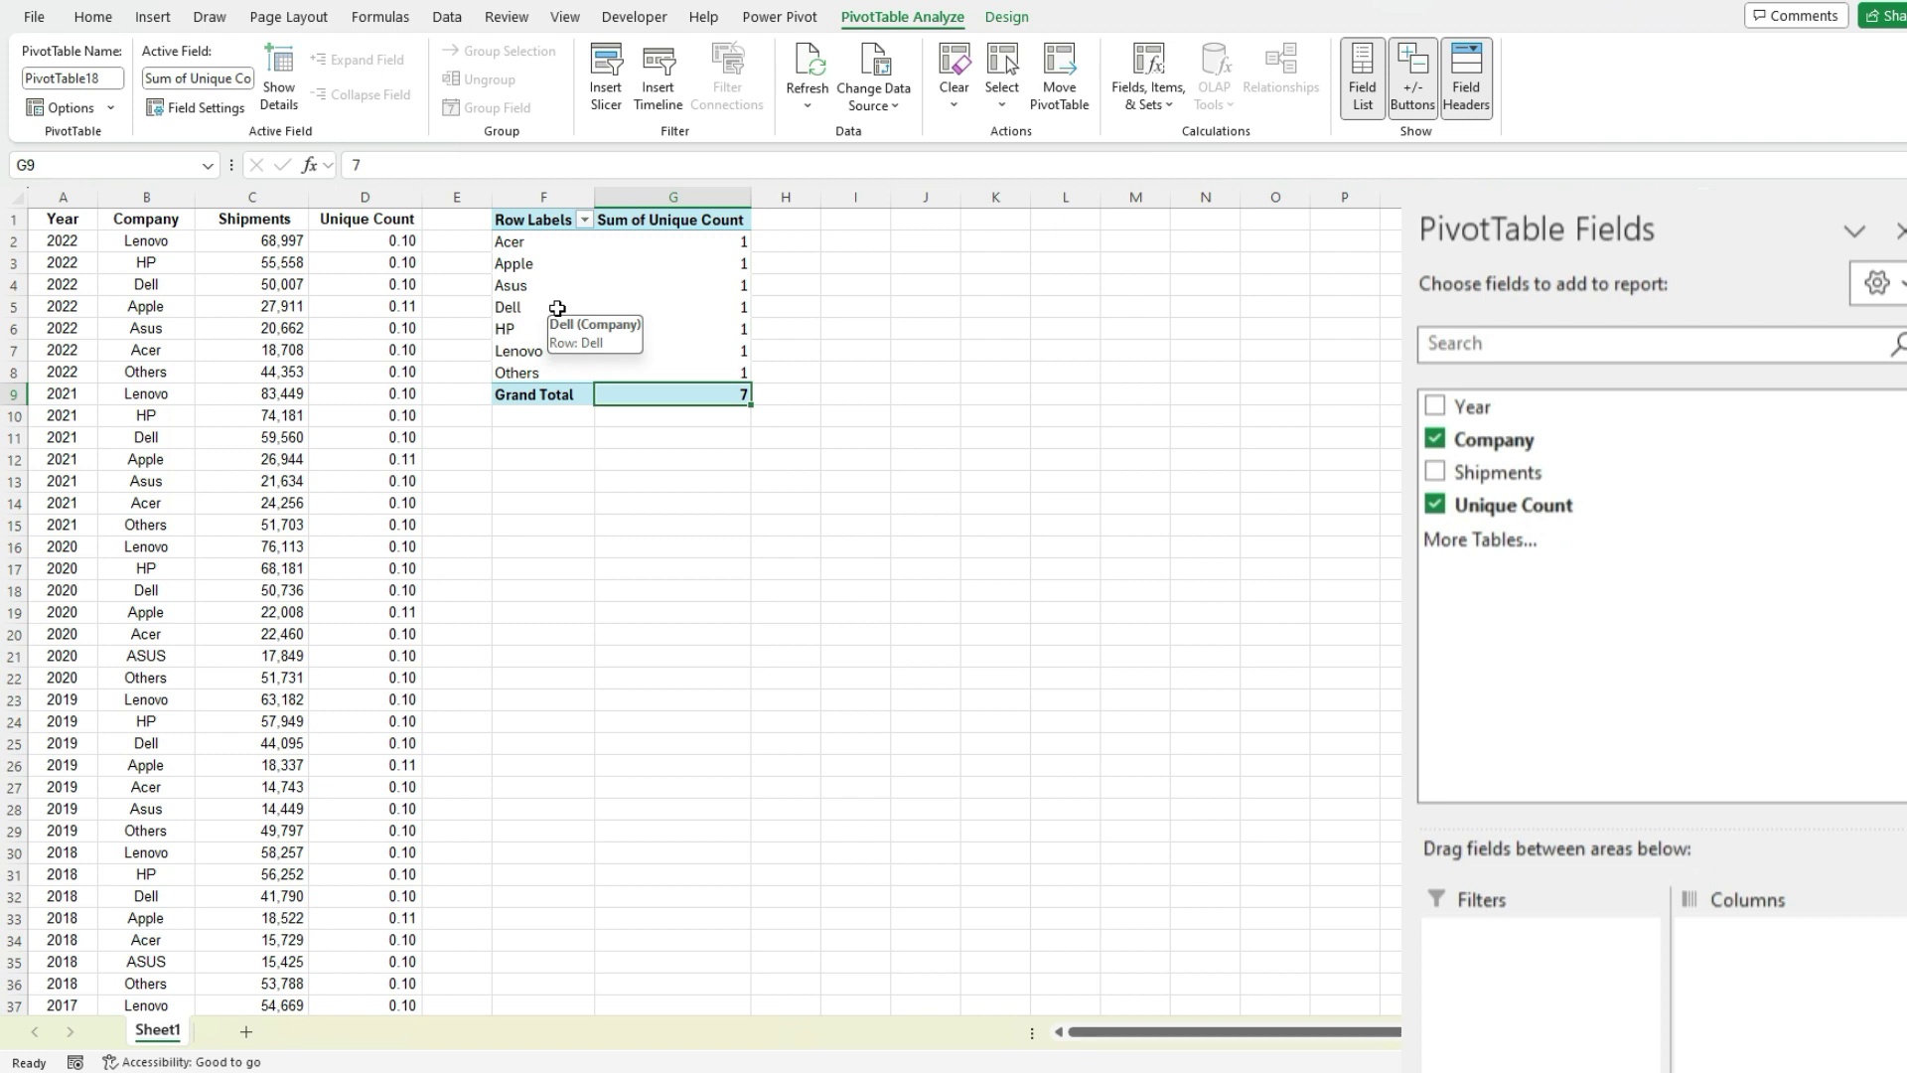
left_click(547, 372)
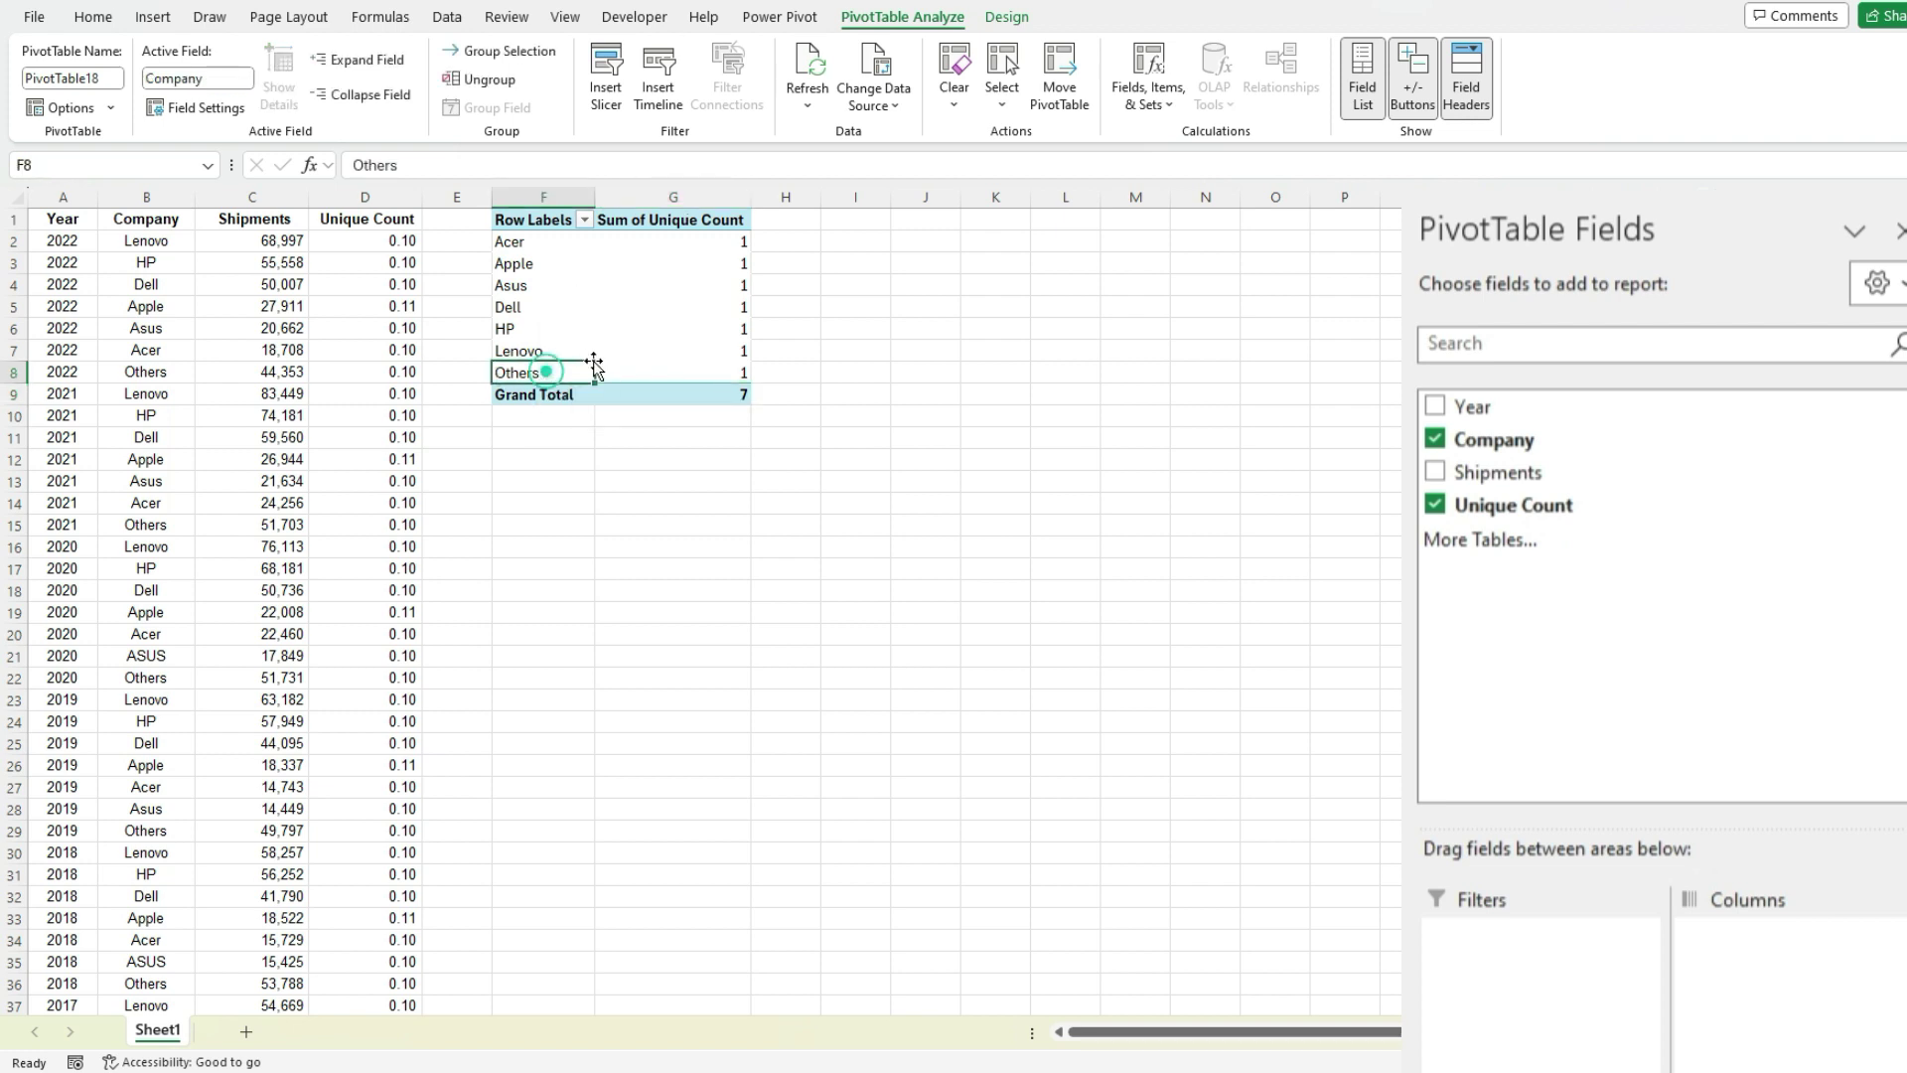
left_click(705, 371)
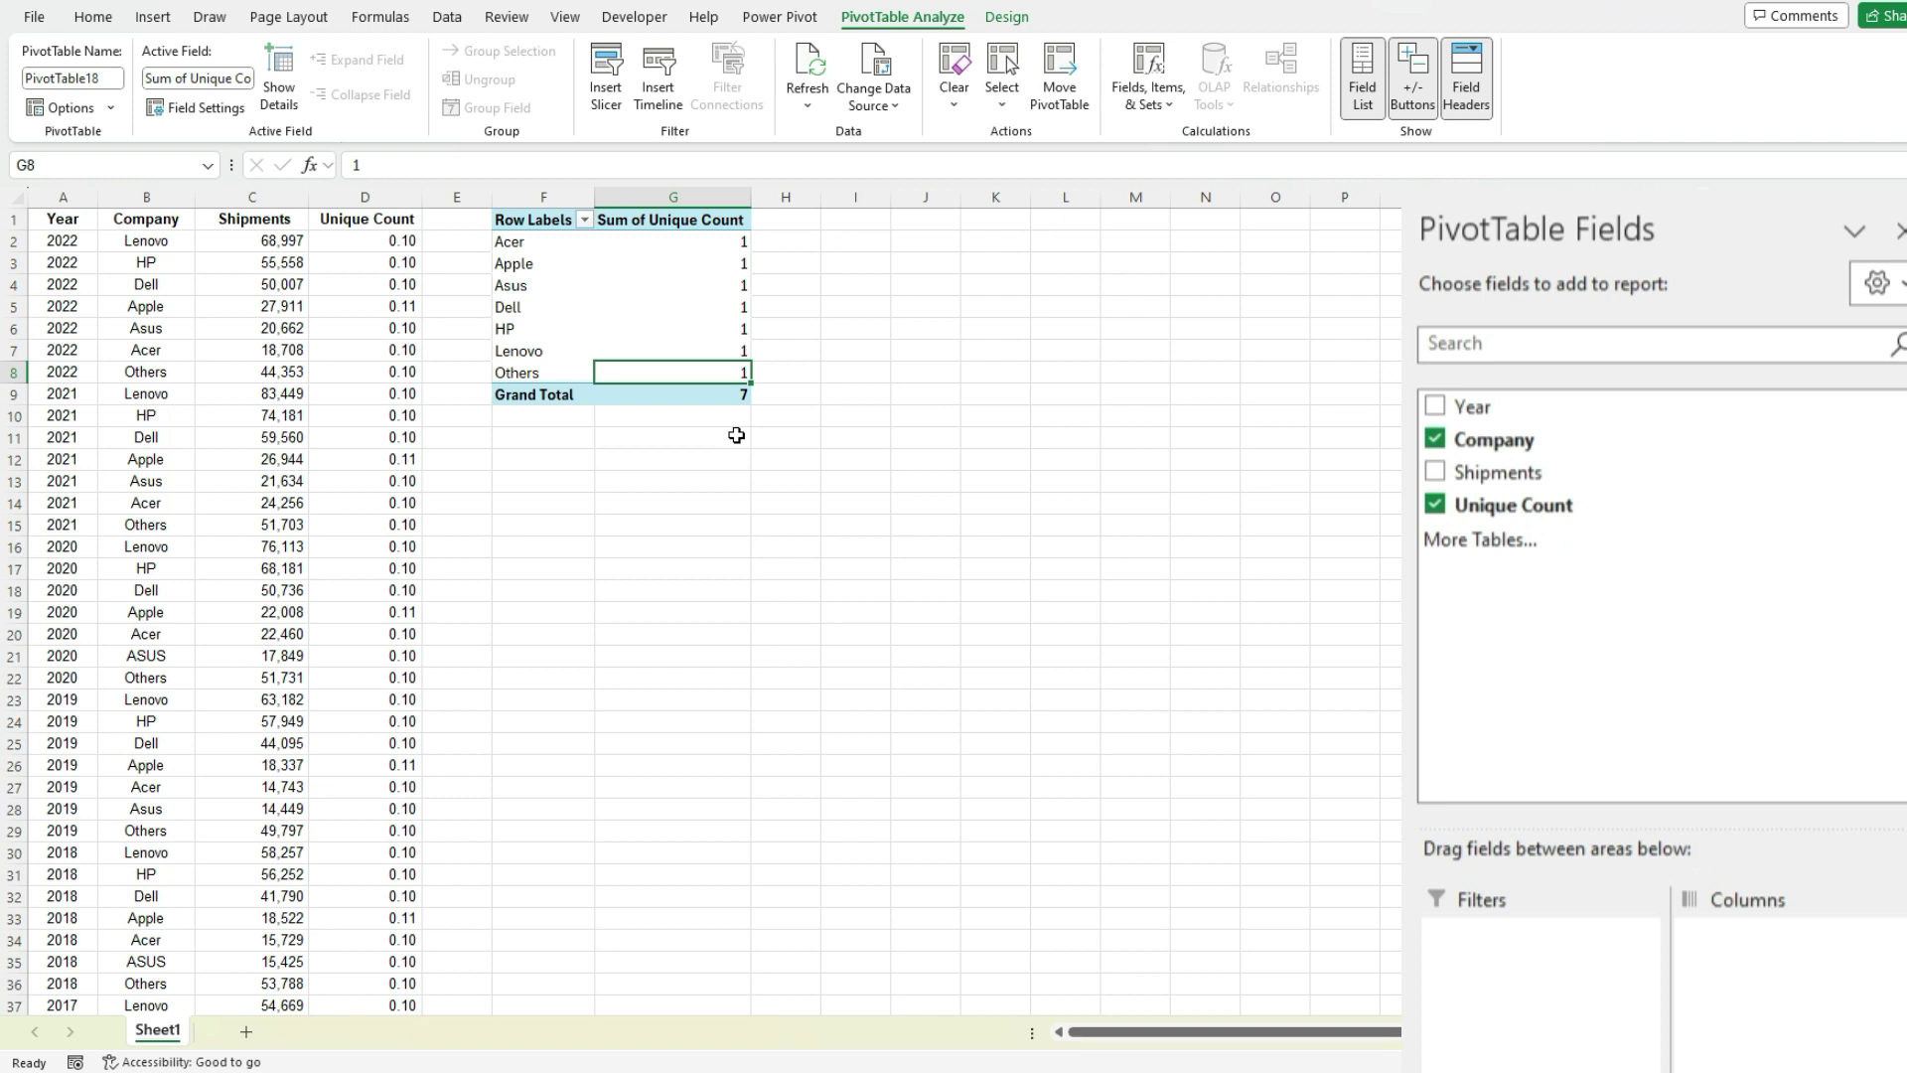
left_click(568, 376)
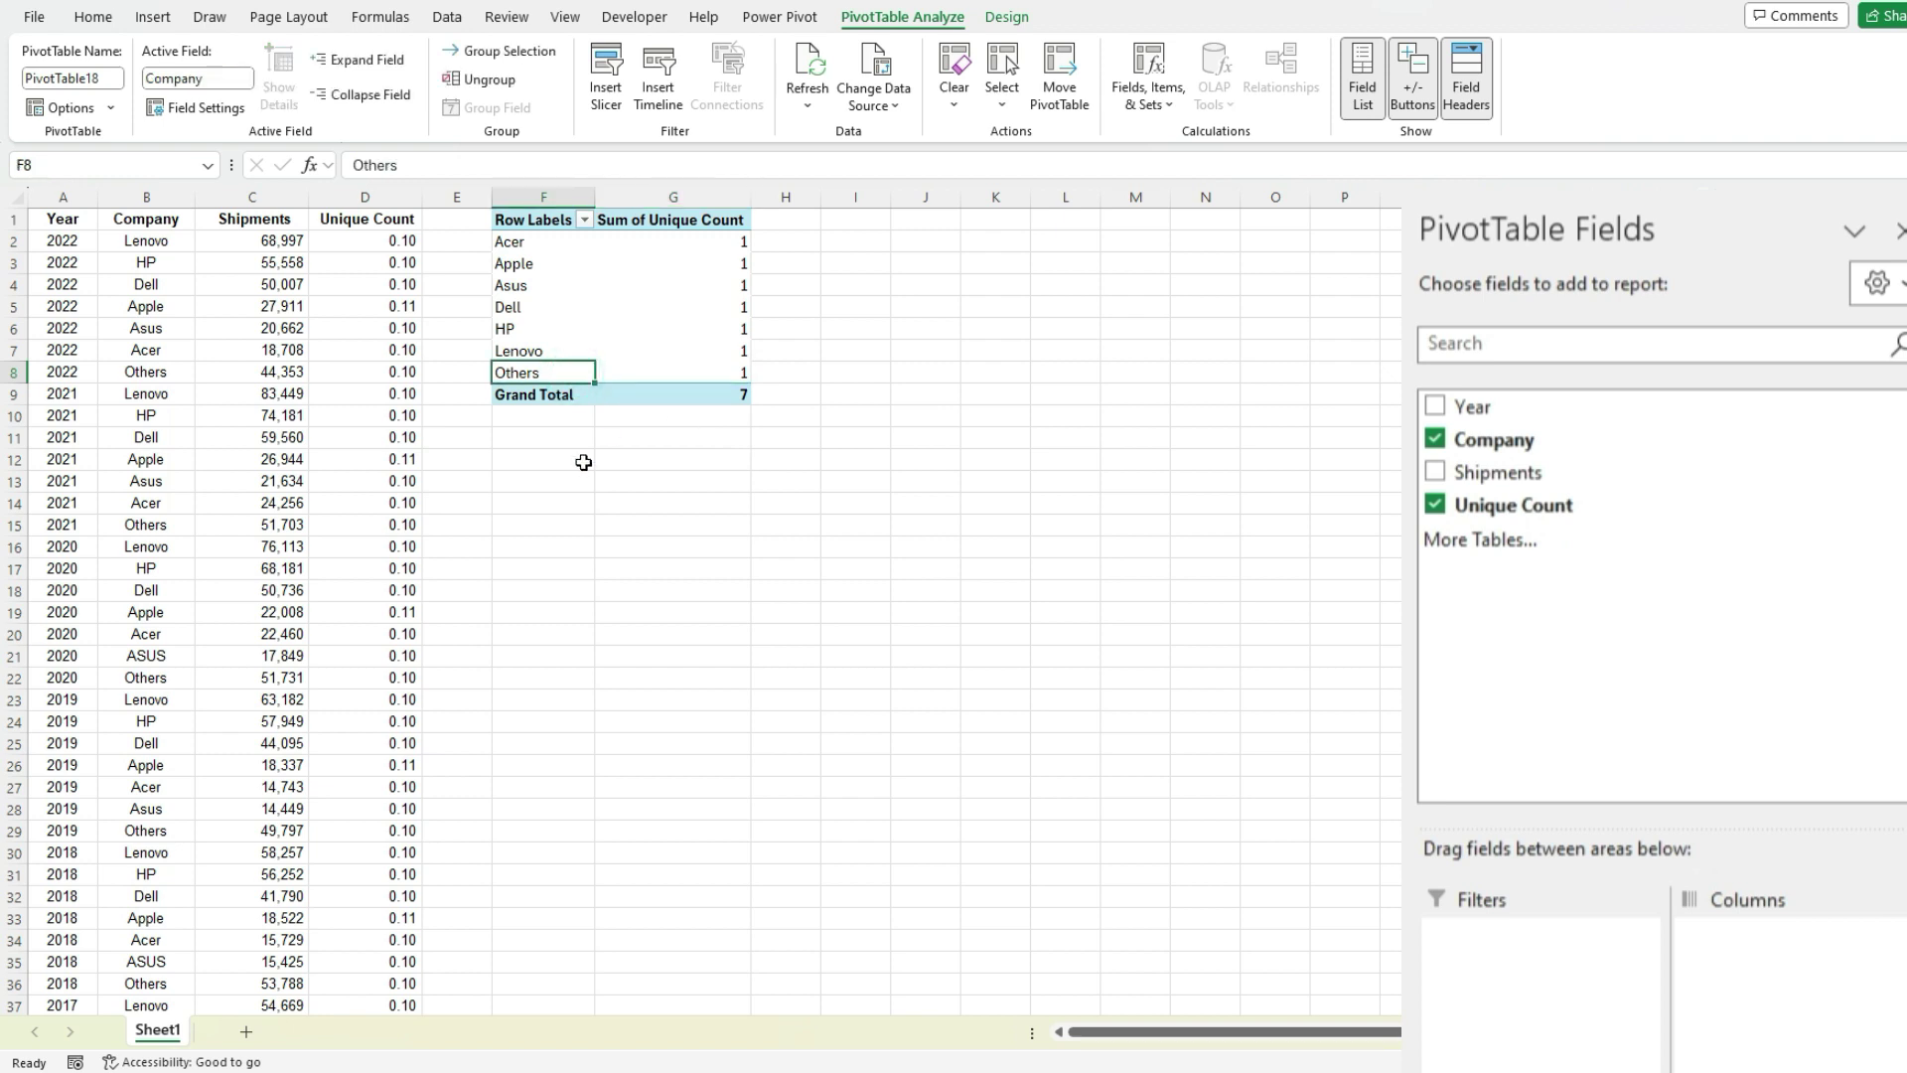